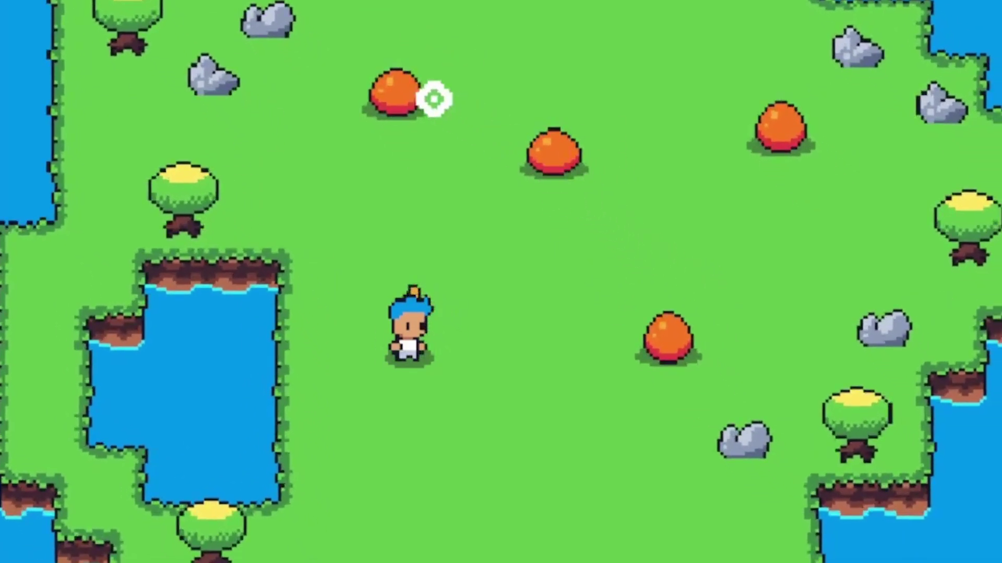
pyautogui.hotkey('s', 'd')
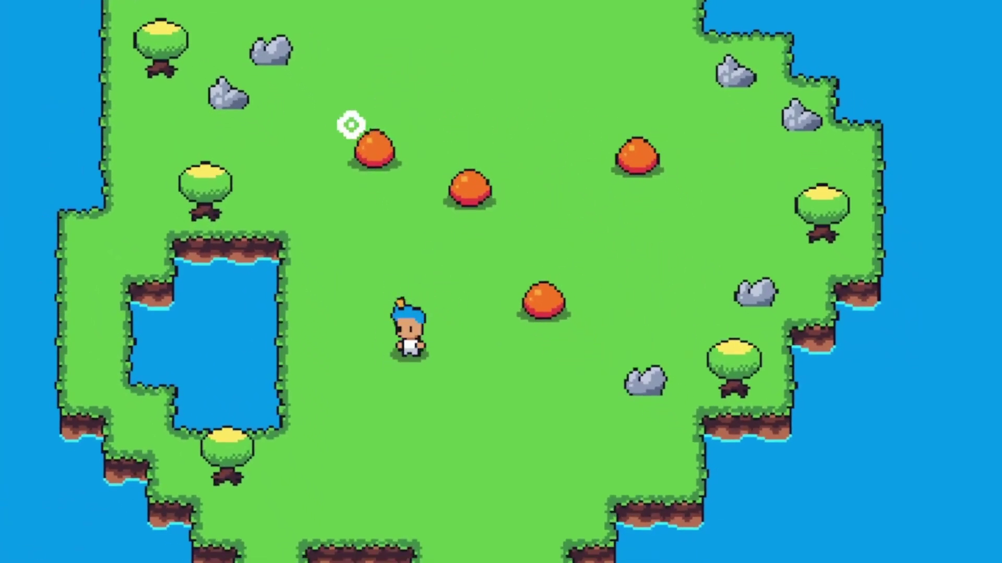
# Walk the player around the island and through the dark forest in the running game.
pyautogui.press('s')
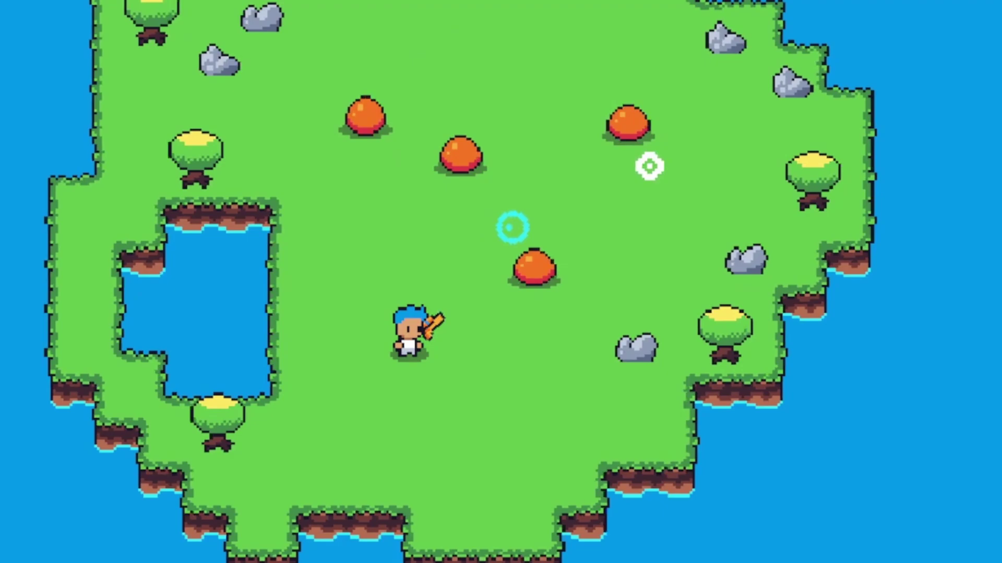
pyautogui.press('s')
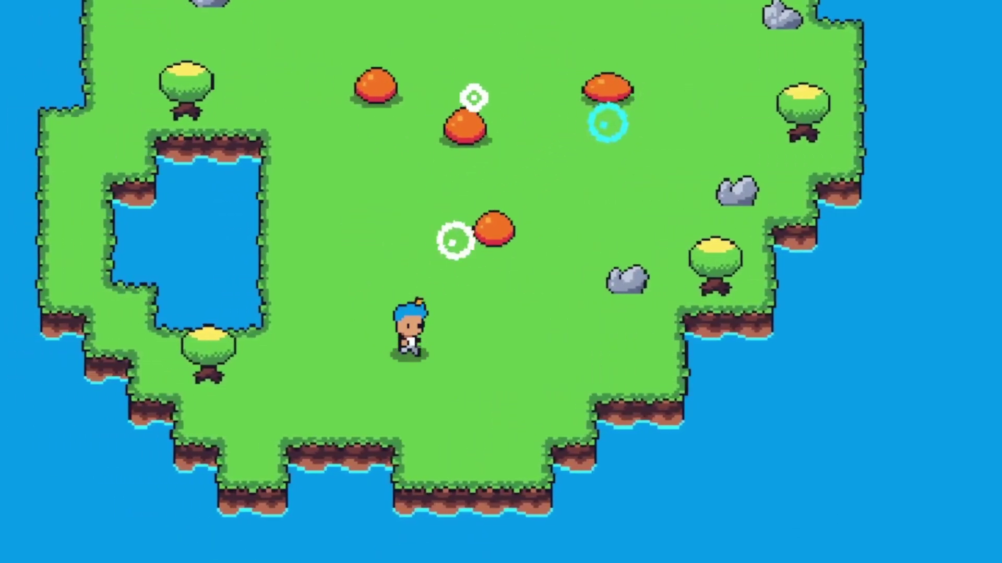
pyautogui.press('a')
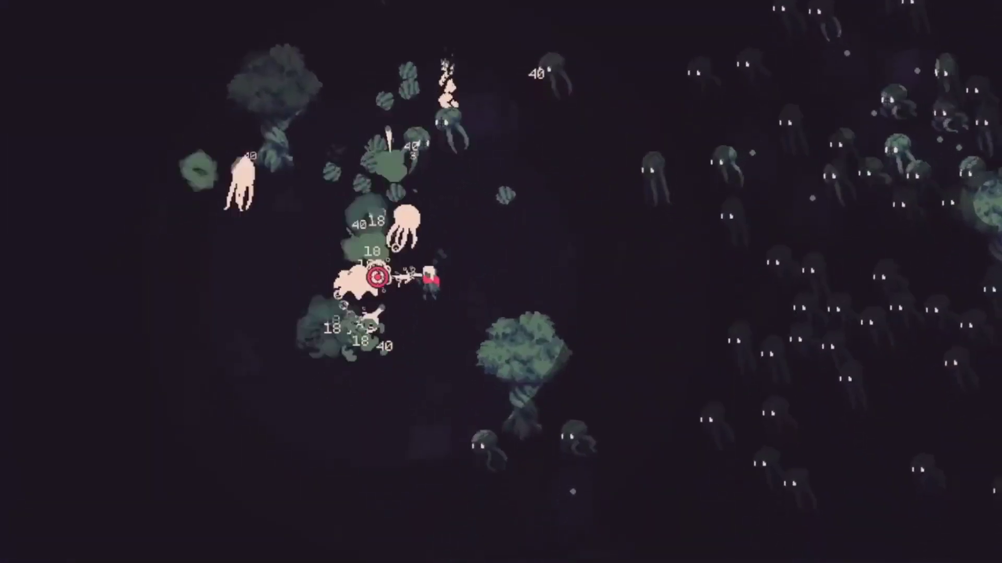
pyautogui.press('a')
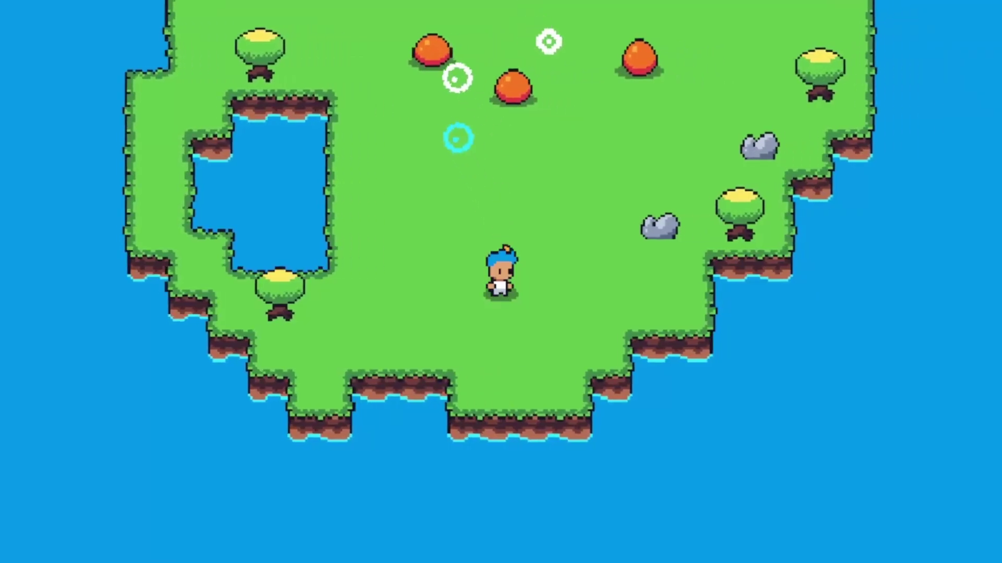
pyautogui.press('d')
pyautogui.press('w')
pyautogui.press('a')
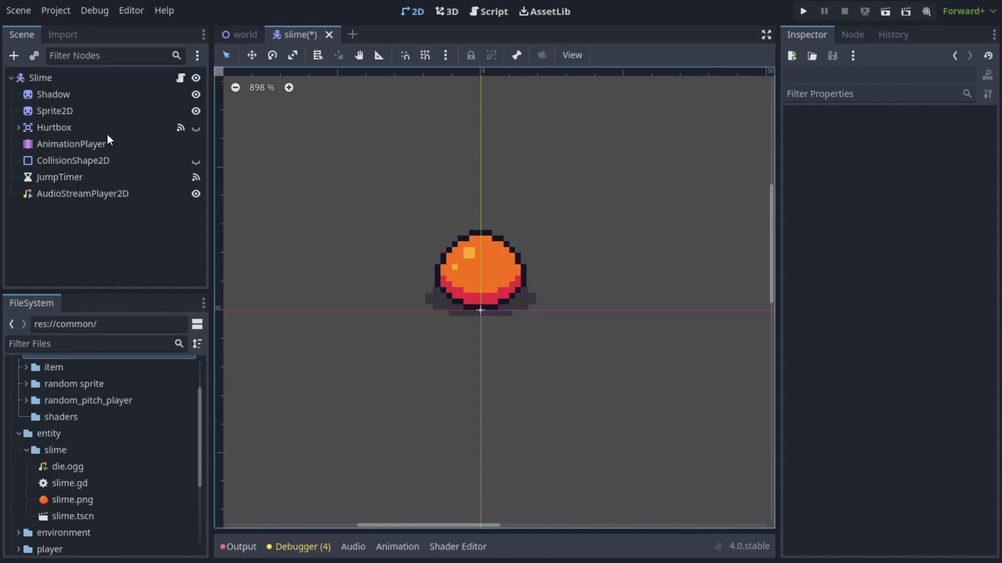
# Select the slime's Sprite2D, expand Visibility, and try a darker Modulate tint, leaving it white.
pyautogui.click(89, 111)
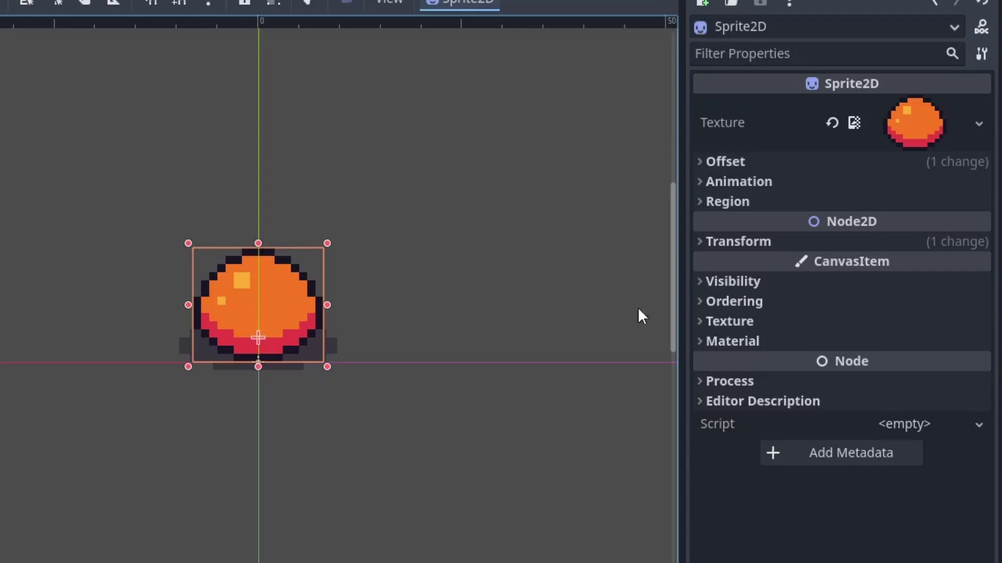
pyautogui.click(700, 282)
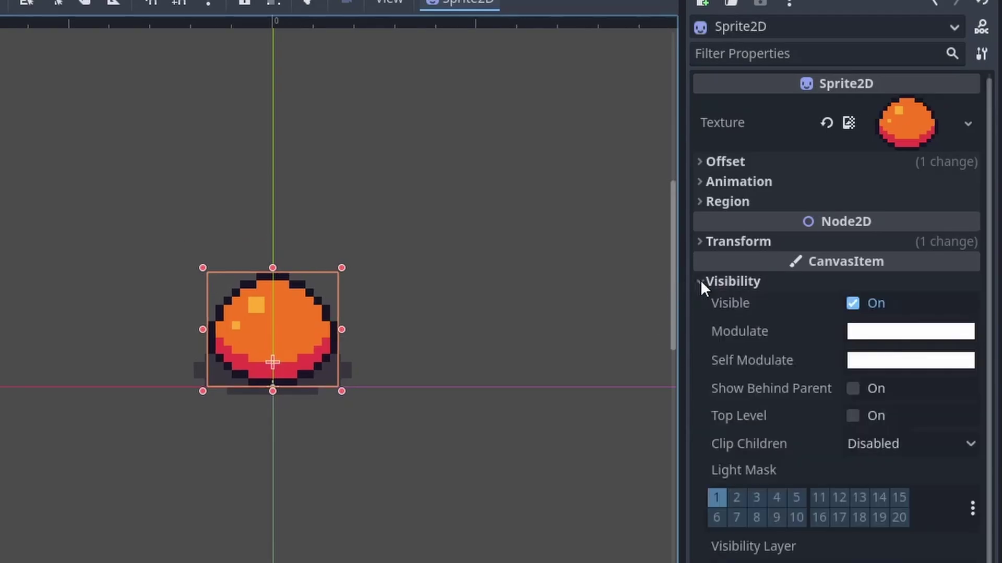
pyautogui.click(878, 331)
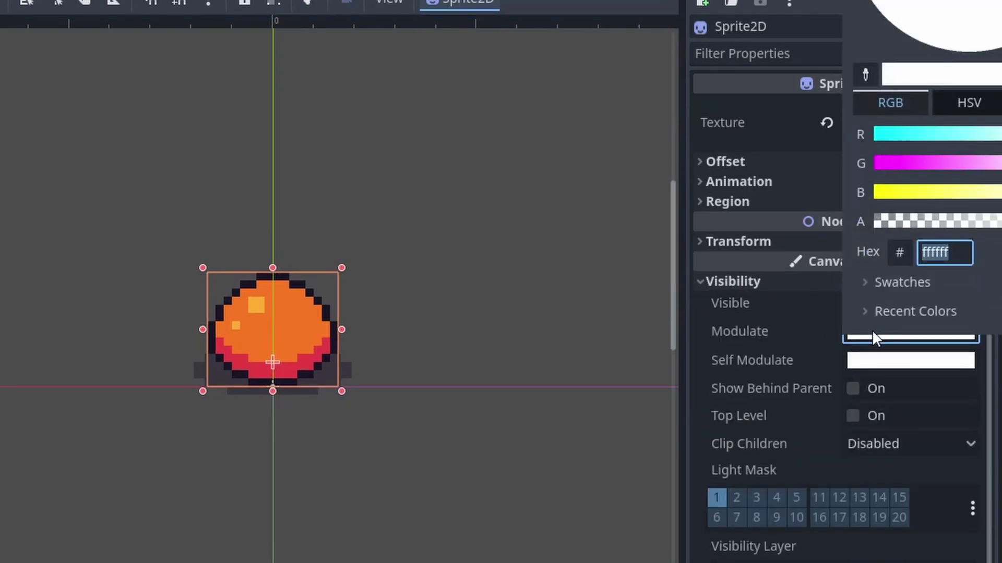
pyautogui.moveTo(970, 6)
pyautogui.mouseDown()
pyautogui.moveTo(970, 24)
pyautogui.moveTo(986, 4)
pyautogui.moveTo(976, 1)
pyautogui.mouseUp()
pyautogui.click(830, 350)
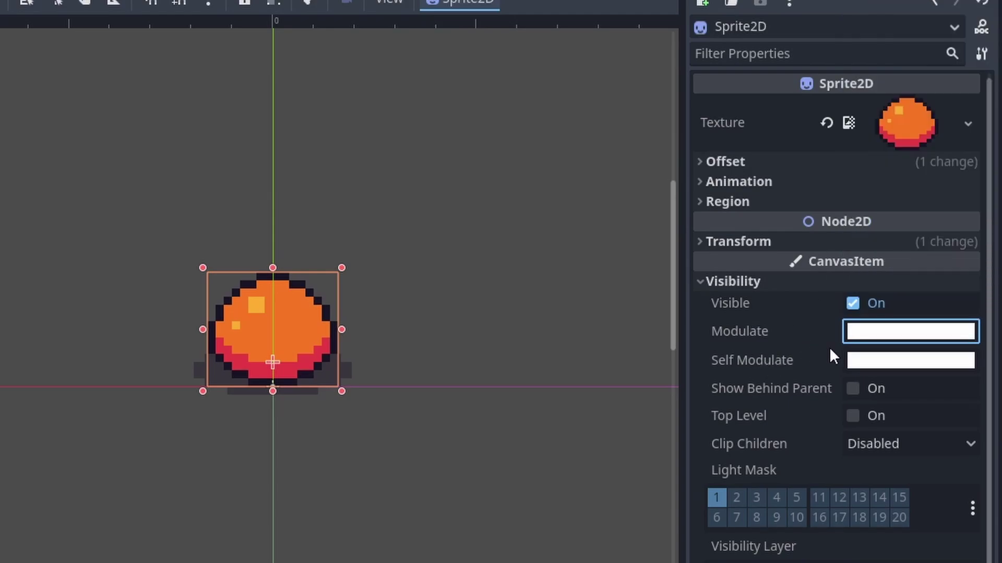
# Expand the sprite's Material section and give it a new ShaderMaterial.
pyautogui.click(698, 281)
pyautogui.click(718, 340)
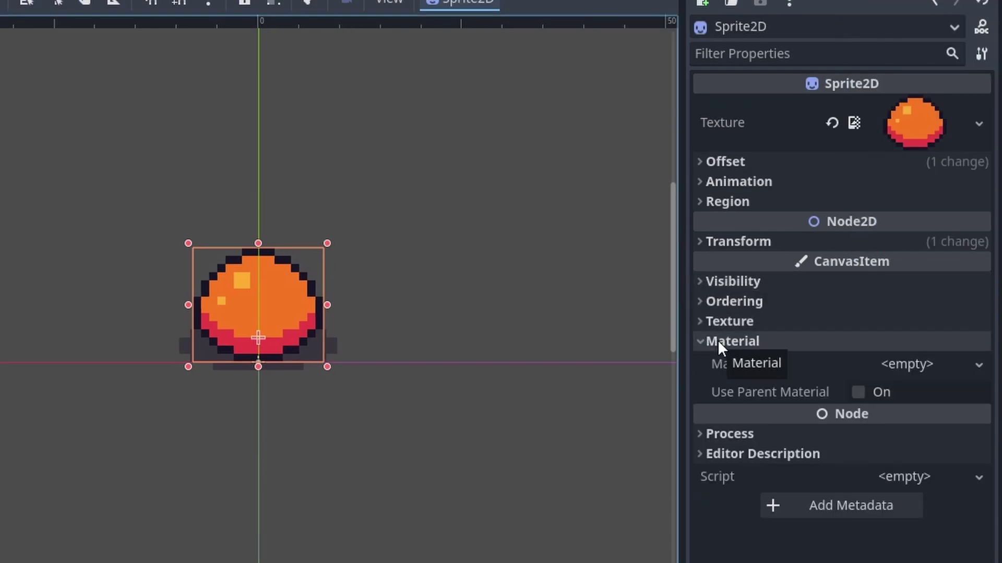
pyautogui.click(980, 364)
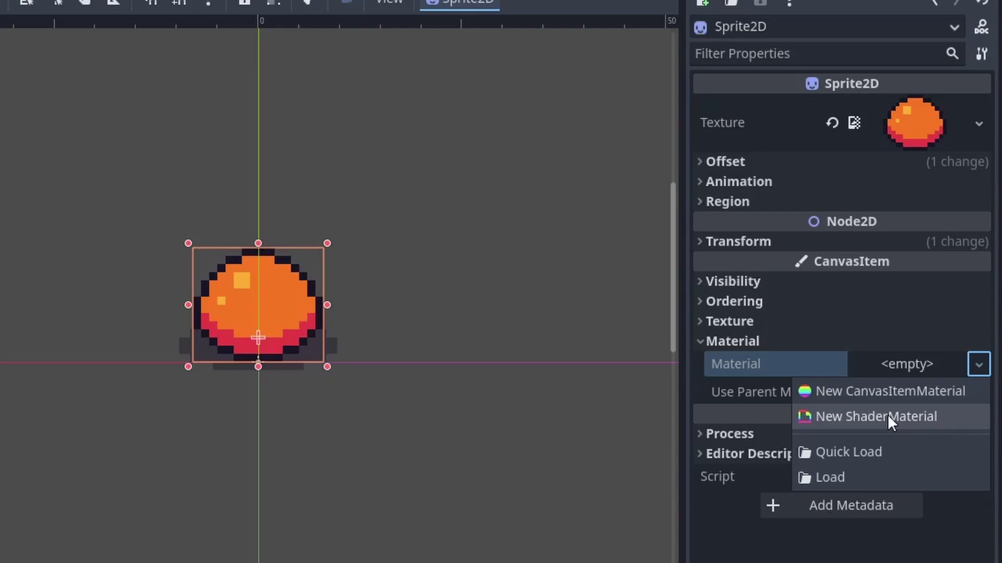
pyautogui.click(945, 406)
pyautogui.scroll(-1, 946, 318)
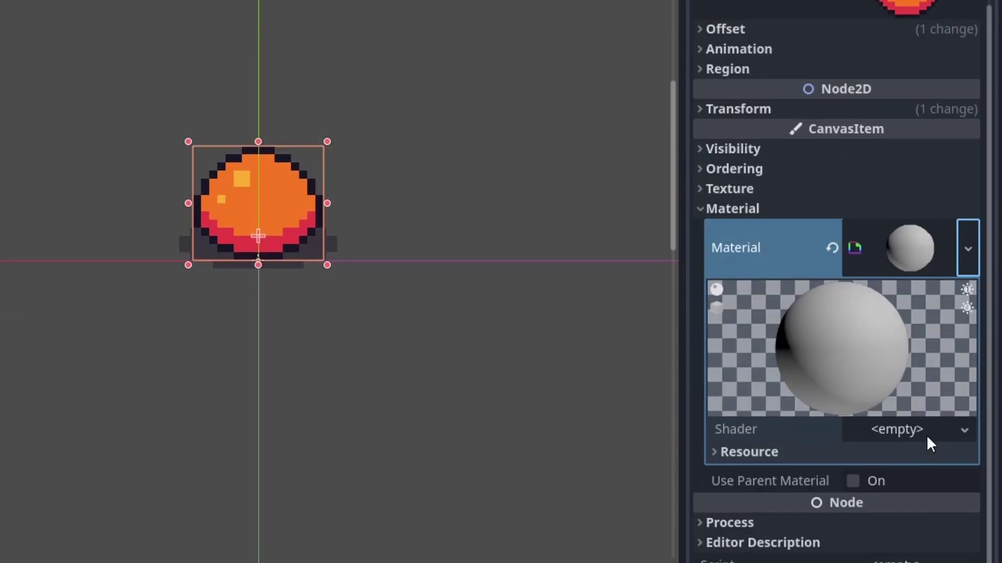
# Create a new VisualShader saved as hit_flash.tres in res://common/shaders and open it.
pyautogui.click(969, 430)
pyautogui.click(910, 454)
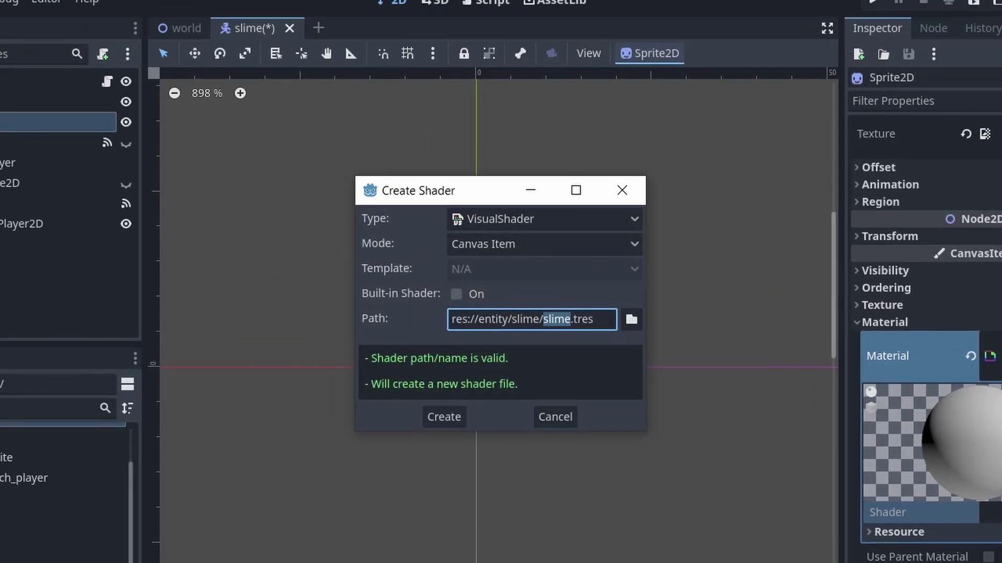
pyautogui.click(611, 217)
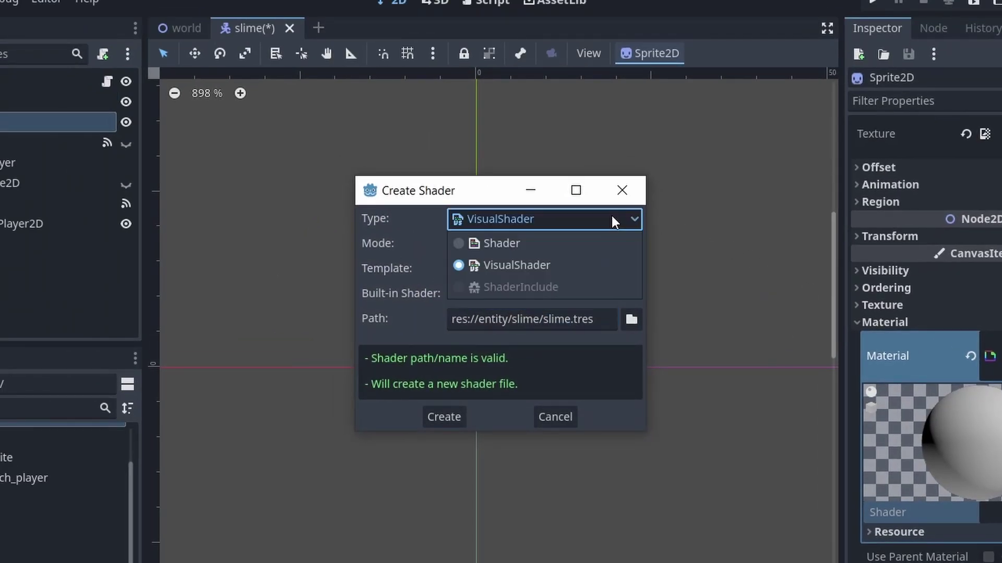
pyautogui.click(566, 264)
pyautogui.click(631, 319)
pyautogui.click(135, 357)
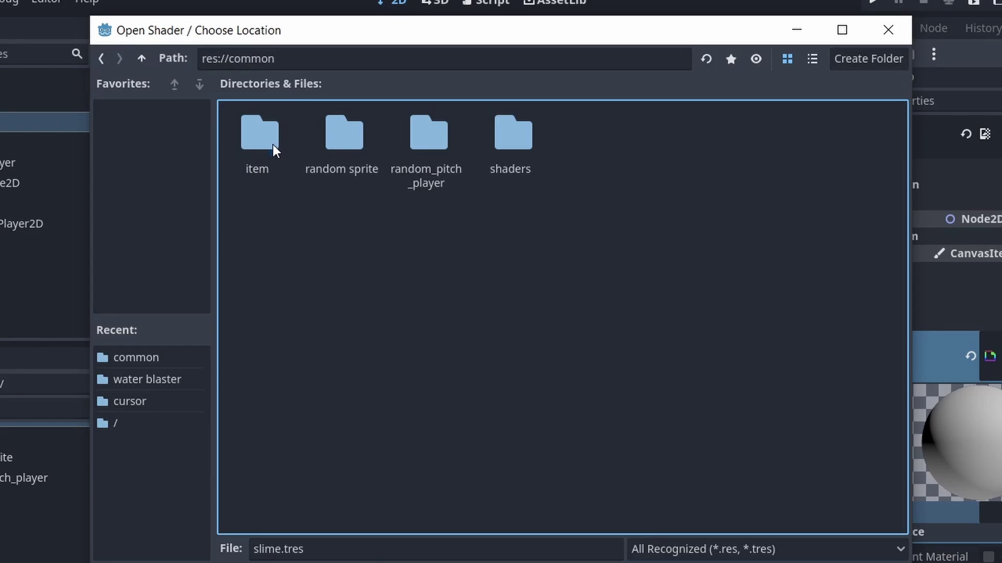
pyautogui.doubleClick(512, 133)
pyautogui.write('hit_flash')
pyautogui.press('Return')
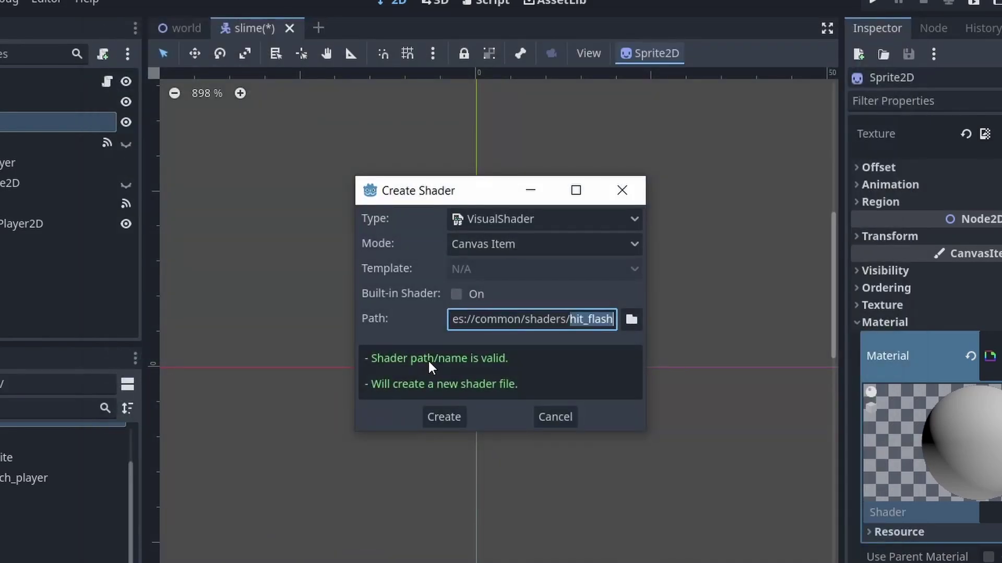
pyautogui.click(450, 419)
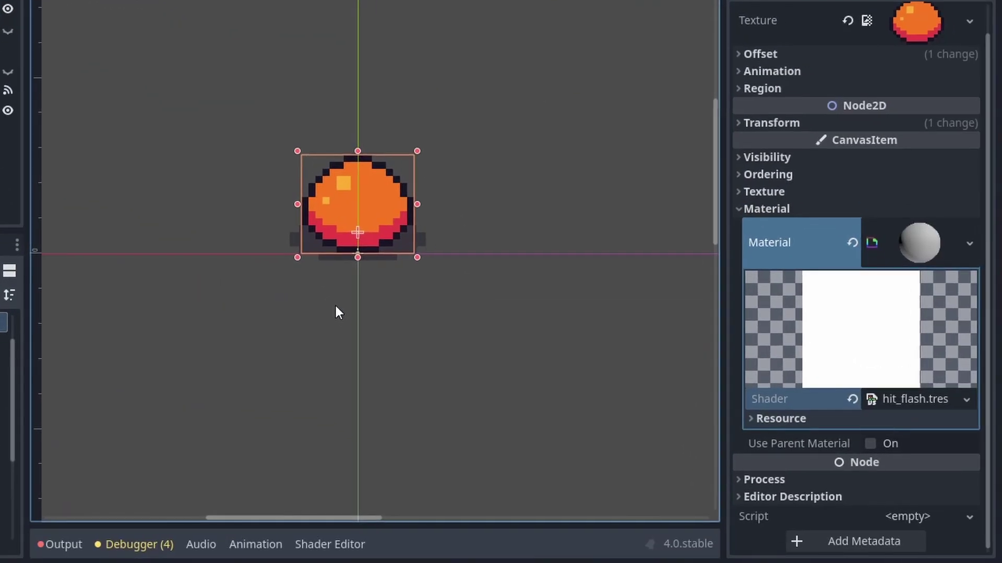
pyautogui.click(919, 402)
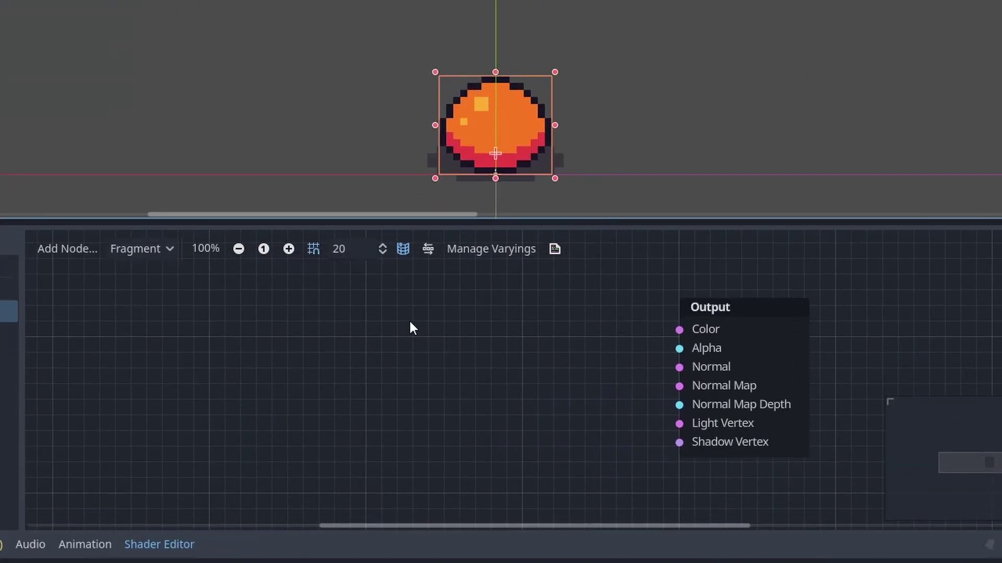
# Add a ColorParameter named tint with a default value and wire it into Output Color.
pyautogui.rightClick(411, 315)
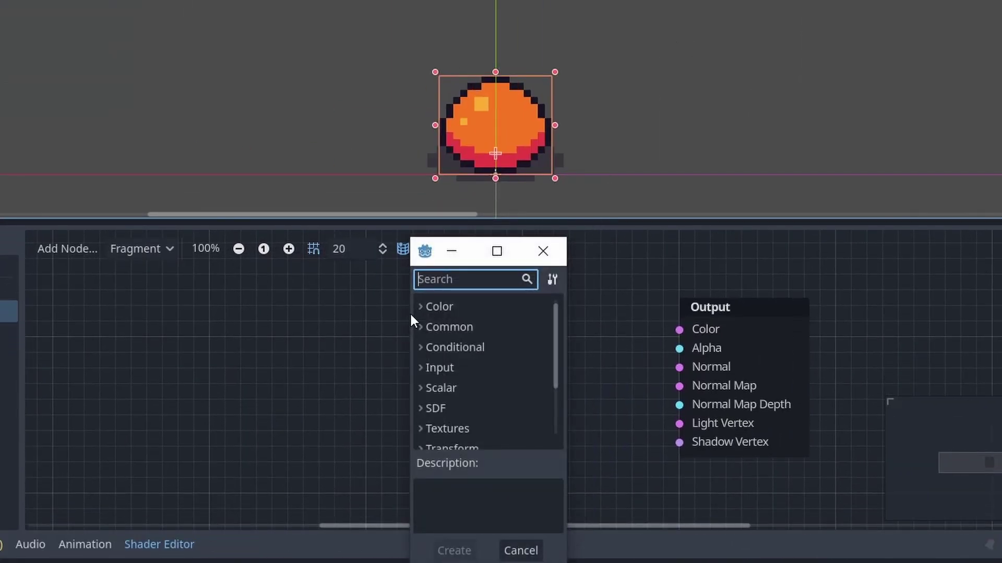
pyautogui.write('color')
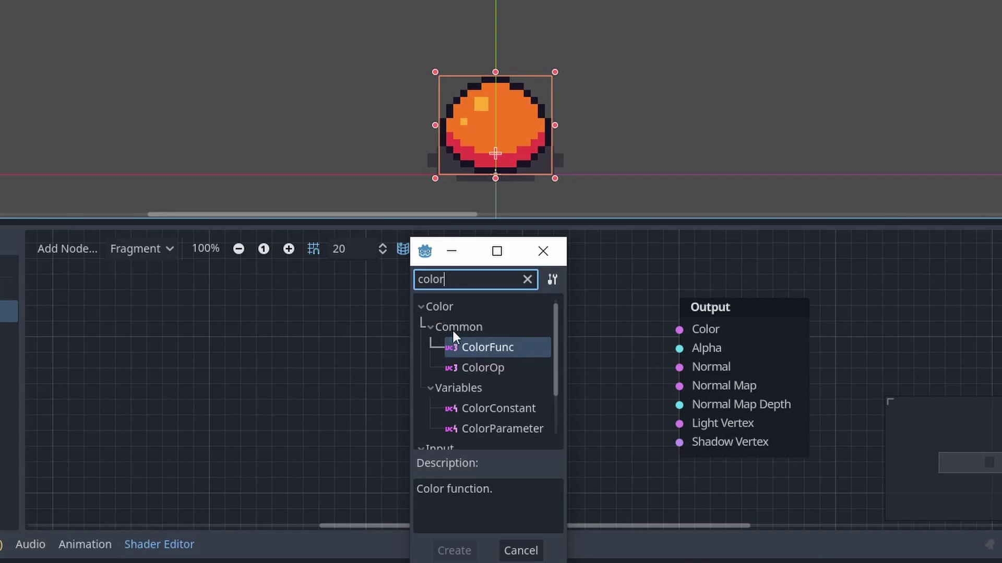
pyautogui.doubleClick(510, 428)
pyautogui.moveTo(531, 318); pyautogui.dragTo(142, 343)
pyautogui.click(334, 340)
pyautogui.write('tint')
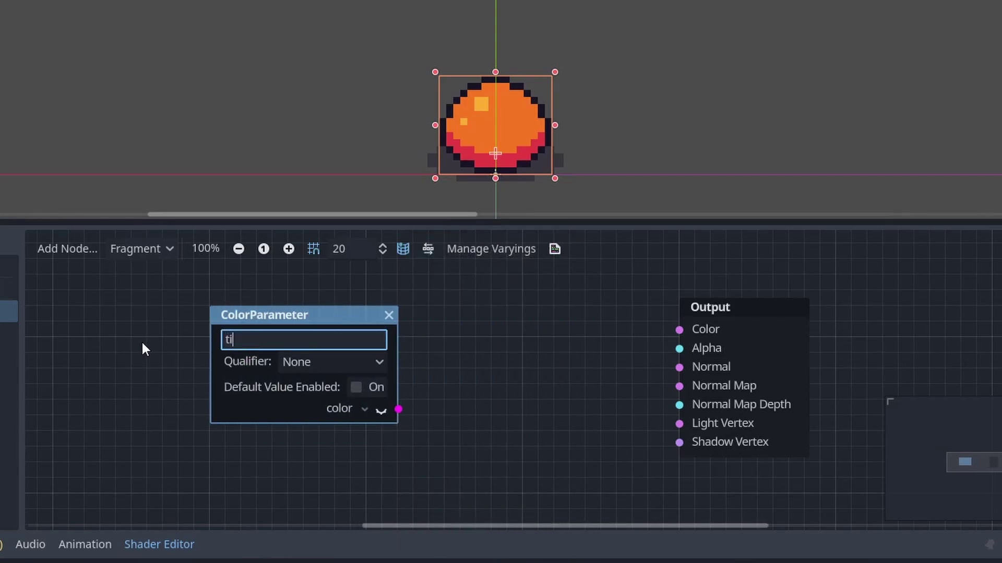
pyautogui.click(143, 344)
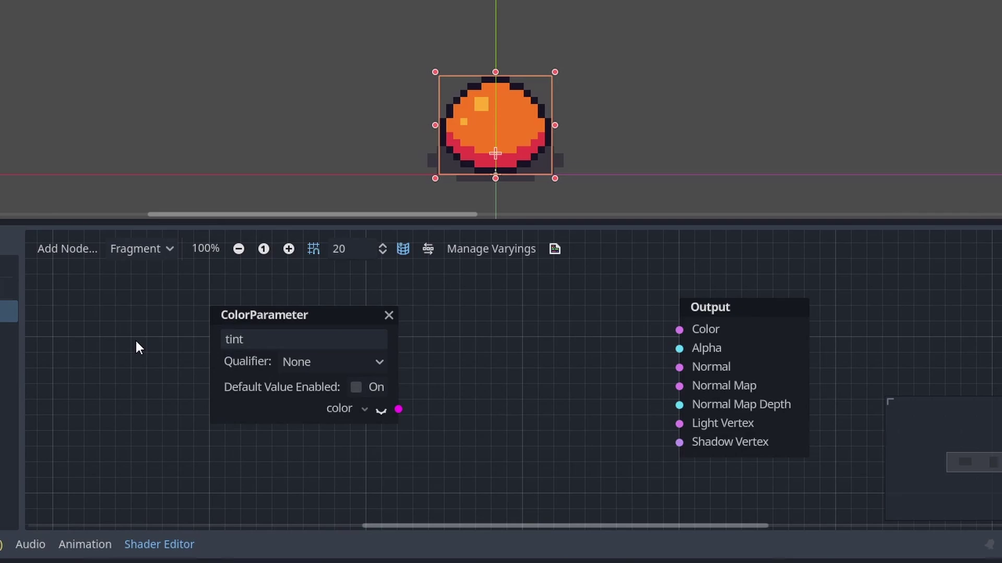
pyautogui.click(357, 387)
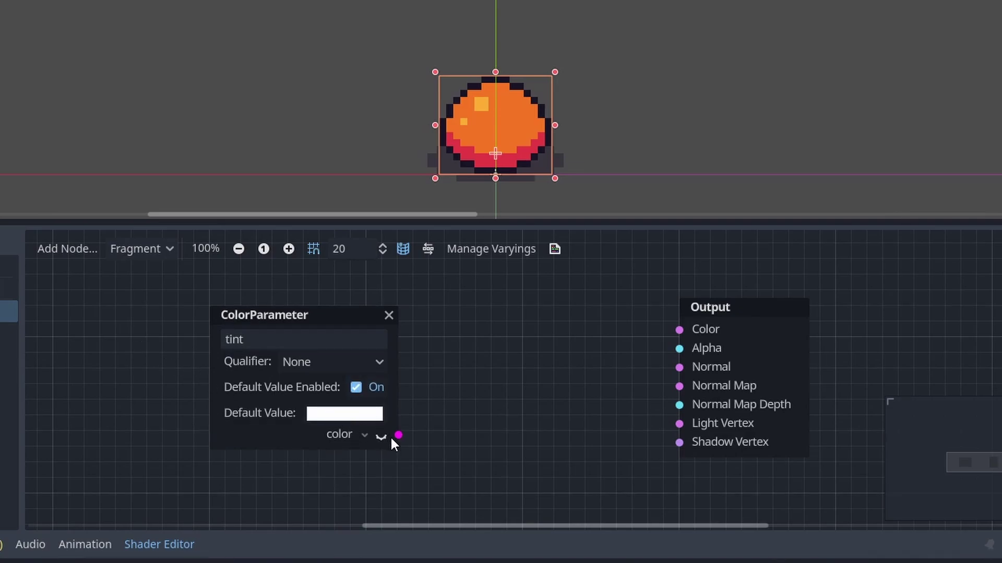
pyautogui.moveTo(398, 435); pyautogui.dragTo(680, 330)
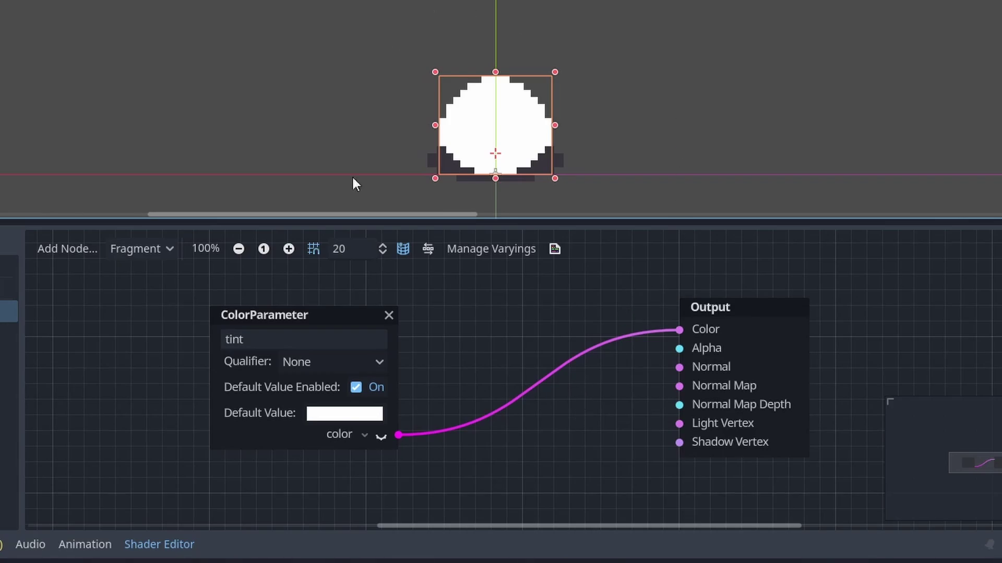
# Add a BooleanParameter named enabled above the tint node and give it a default value.
pyautogui.moveTo(329, 313); pyautogui.dragTo(327, 339)
pyautogui.scroll(-2, 327, 292)
pyautogui.rightClick(316, 315)
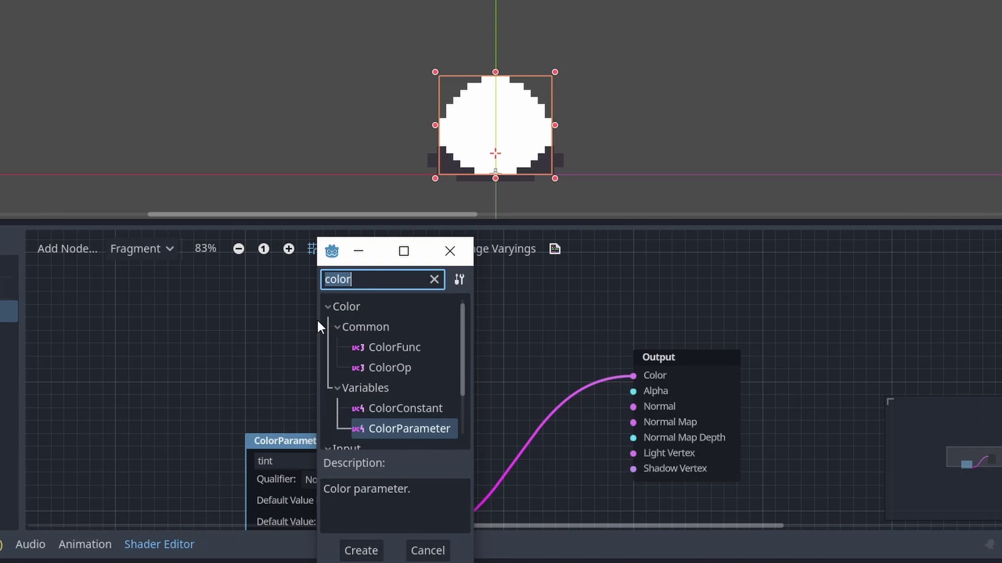
pyautogui.write('boolean')
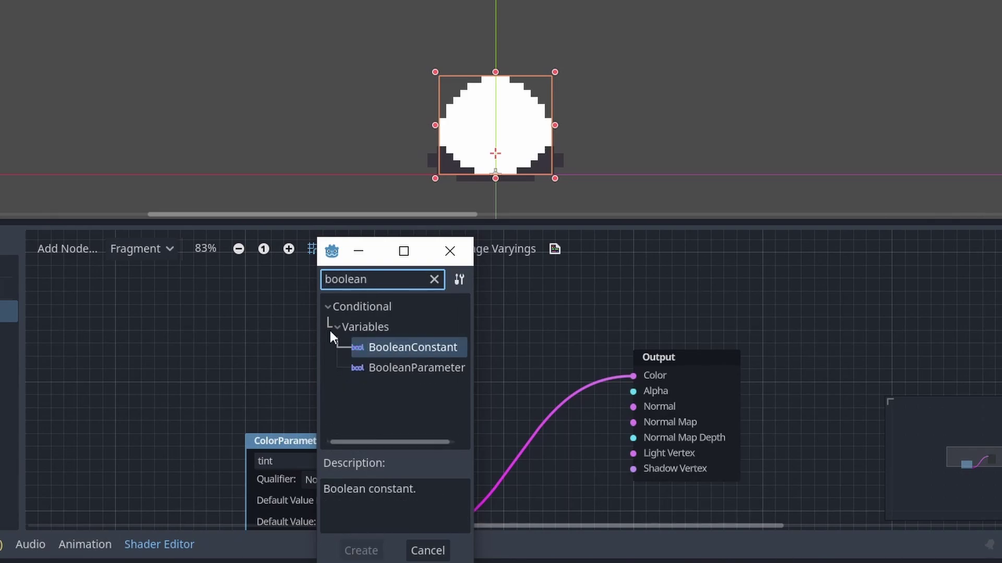
pyautogui.doubleClick(381, 368)
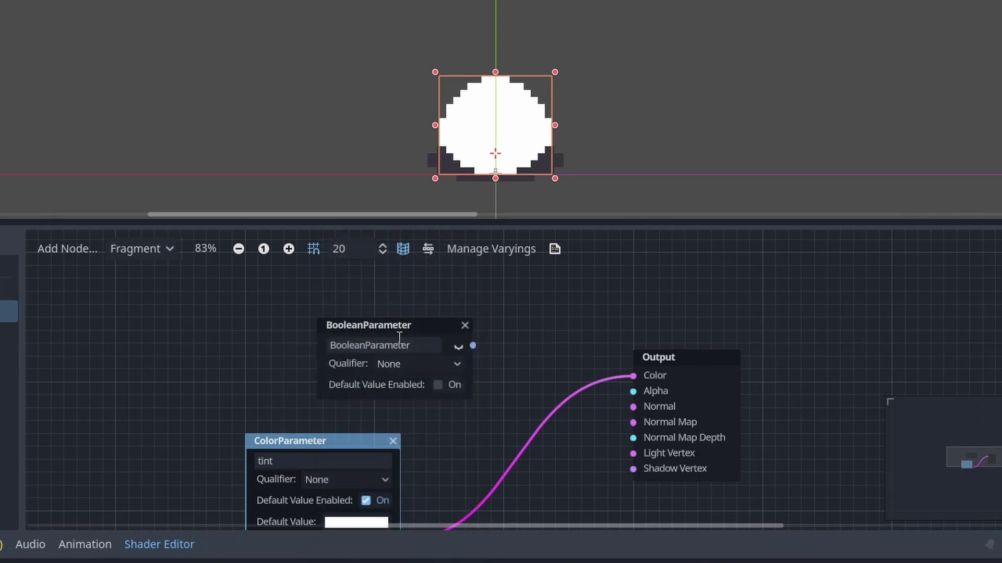
pyautogui.moveTo(397, 328); pyautogui.dragTo(322, 315)
pyautogui.doubleClick(307, 332)
pyautogui.write('enabled')
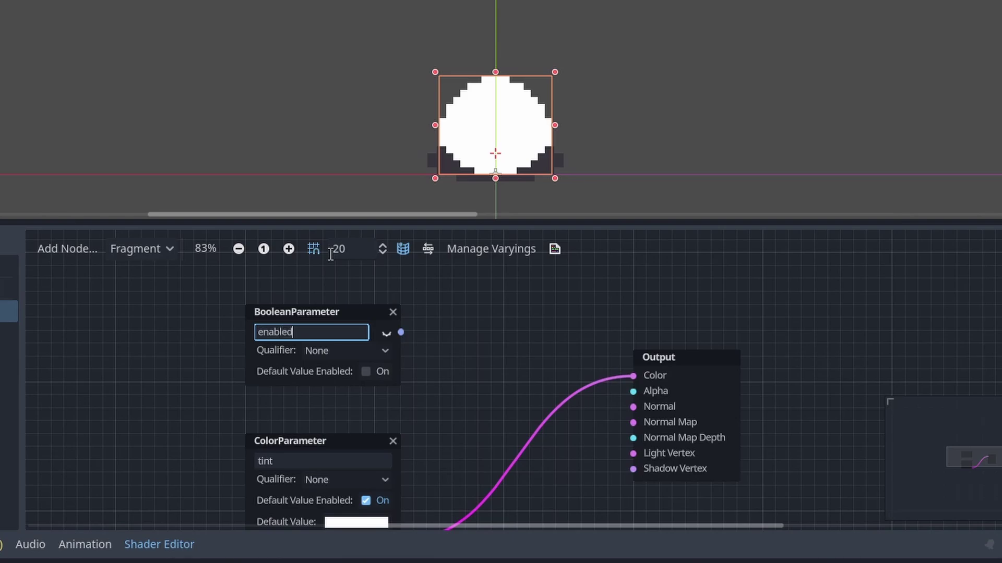
pyautogui.press('Return')
pyautogui.click(366, 372)
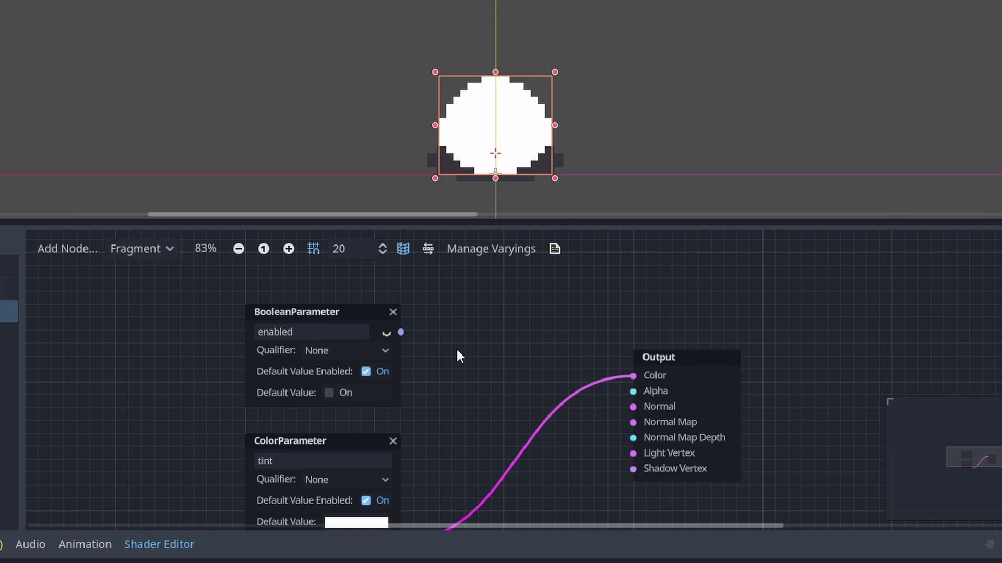
pyautogui.scroll(-3, 551, 334)
pyautogui.scroll(2, 550, 313)
# Add an If node to the shader graph beside the parameters.
pyautogui.rightClick(525, 294)
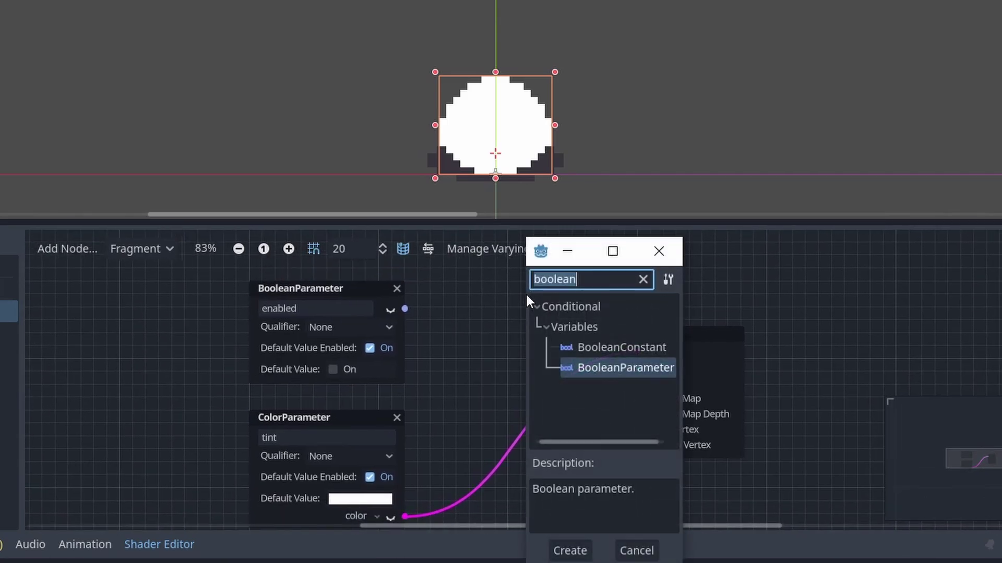
pyautogui.write('if')
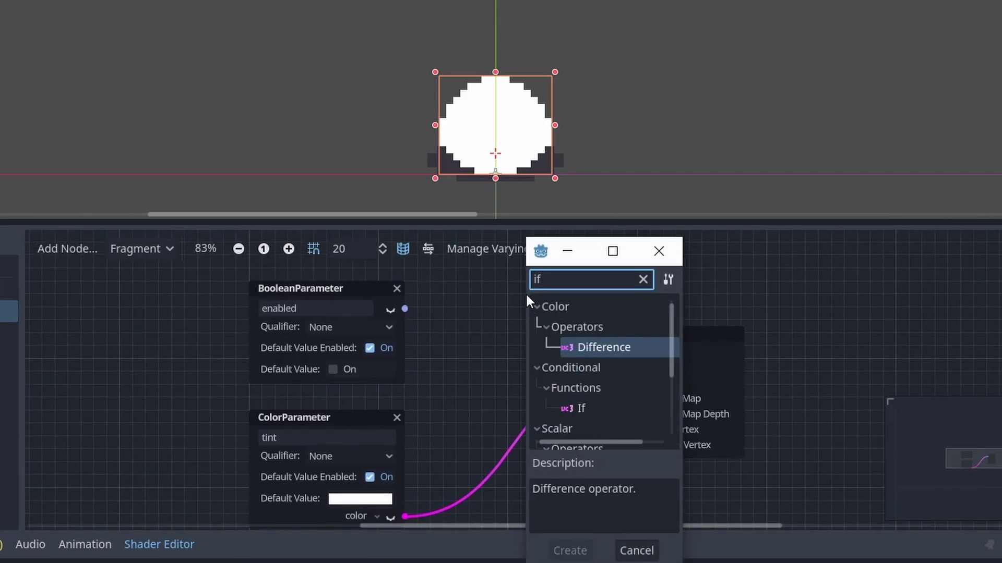
pyautogui.scroll(-1, 578, 348)
pyautogui.scroll(-1, 589, 381)
pyautogui.click(592, 374)
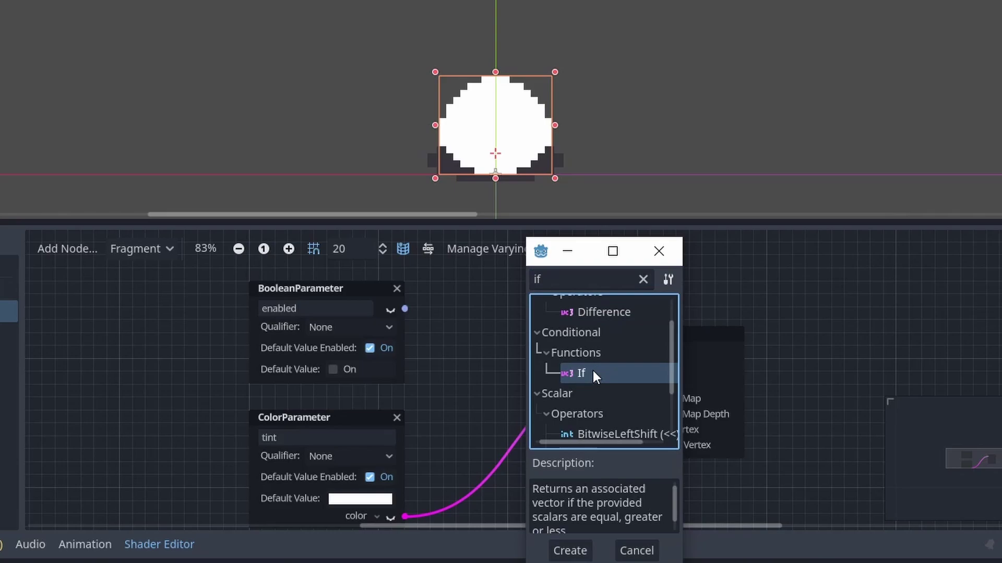
pyautogui.doubleClick(604, 373)
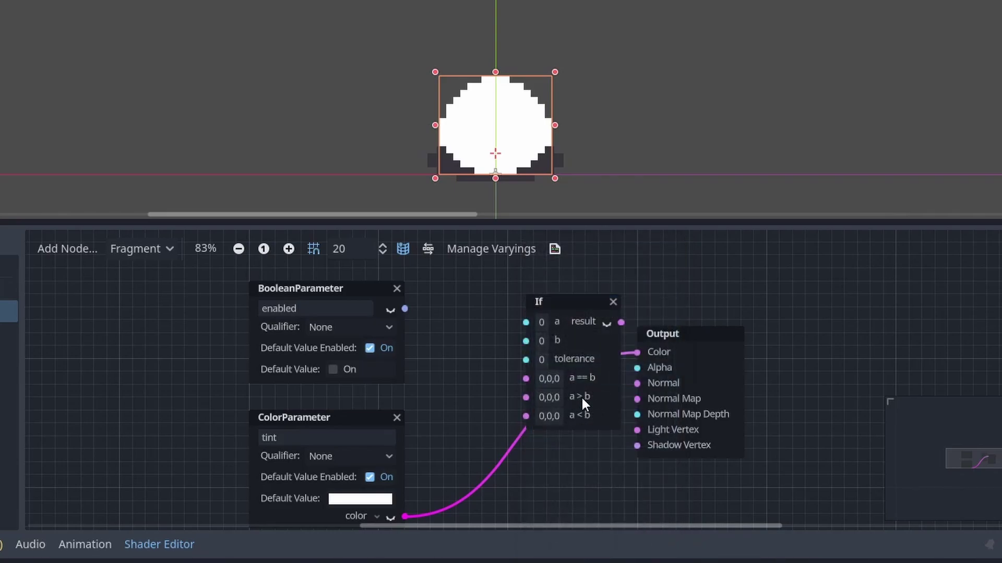
pyautogui.moveTo(568, 305); pyautogui.dragTo(512, 287)
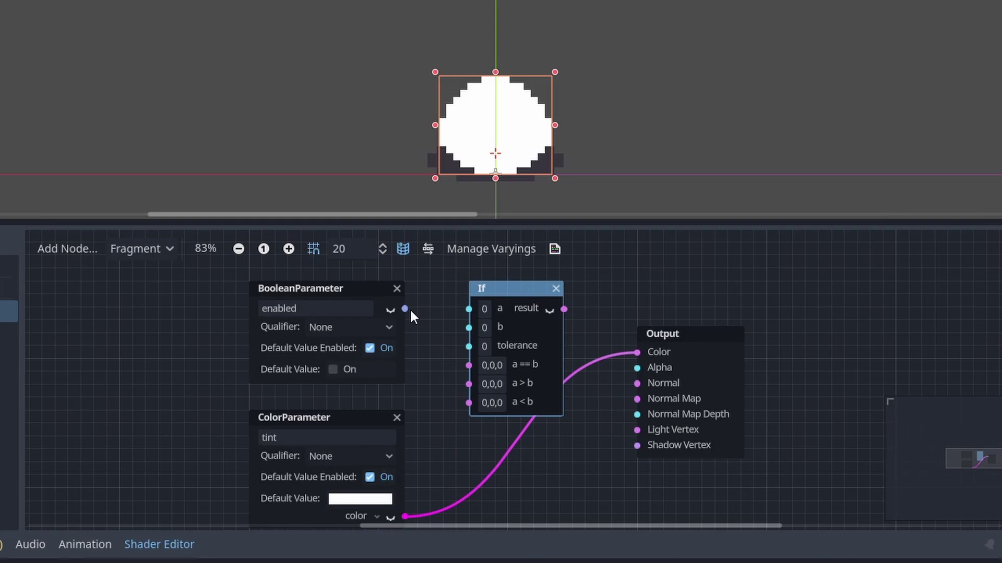
# Wire enabled into the If's a, set b to 1, tint into a == b, result into Output Color.
pyautogui.moveTo(423, 312); pyautogui.dragTo(470, 308)
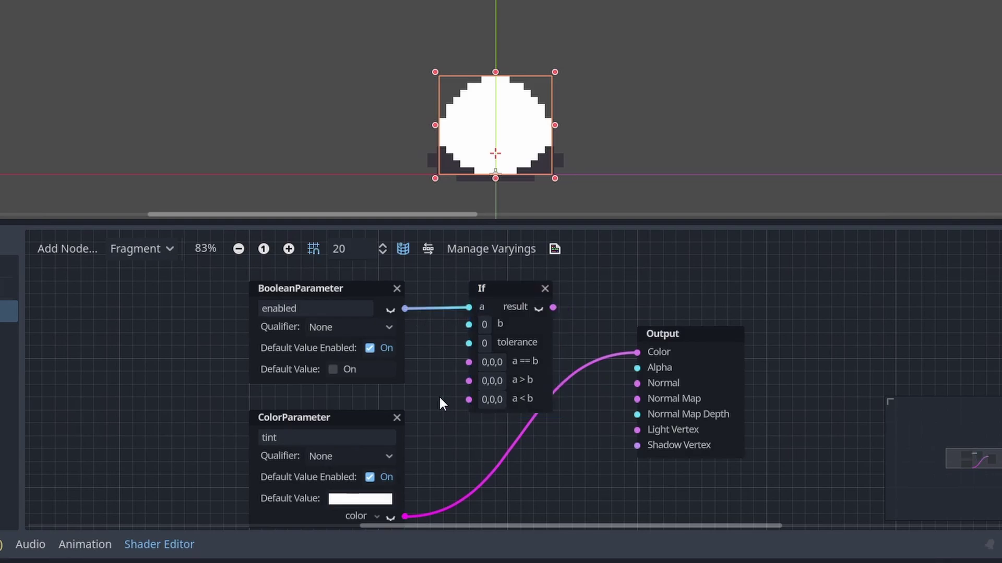
pyautogui.click(488, 320)
pyautogui.write('1')
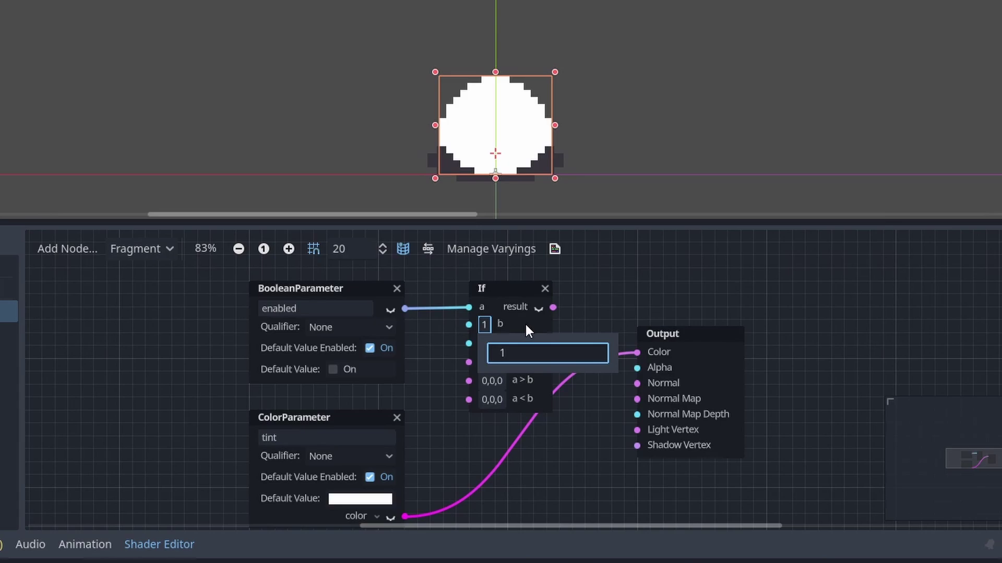
pyautogui.press('Return')
pyautogui.moveTo(400, 515); pyautogui.dragTo(424, 503)
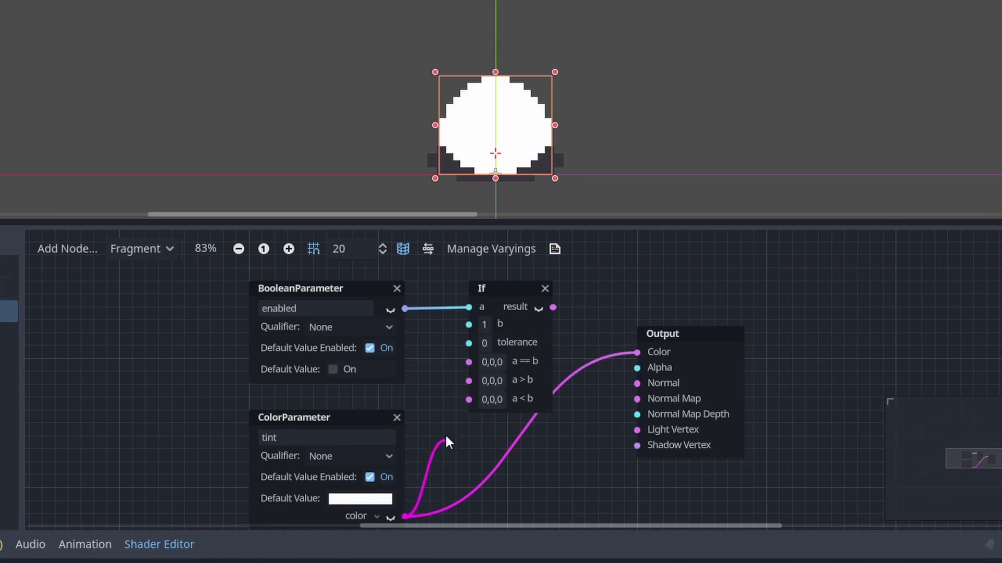
pyautogui.moveTo(446, 441); pyautogui.dragTo(469, 361)
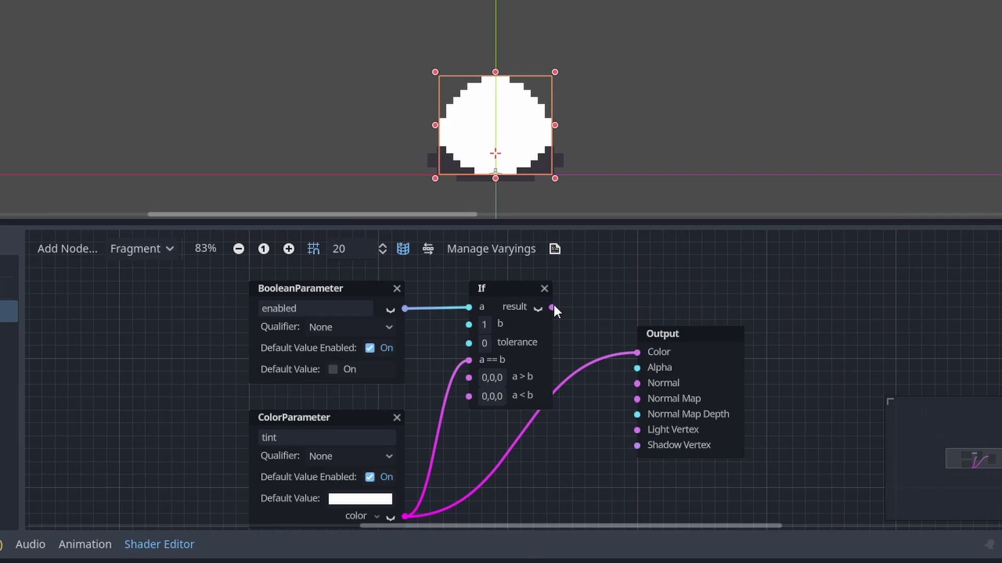
pyautogui.moveTo(570, 329); pyautogui.dragTo(632, 357)
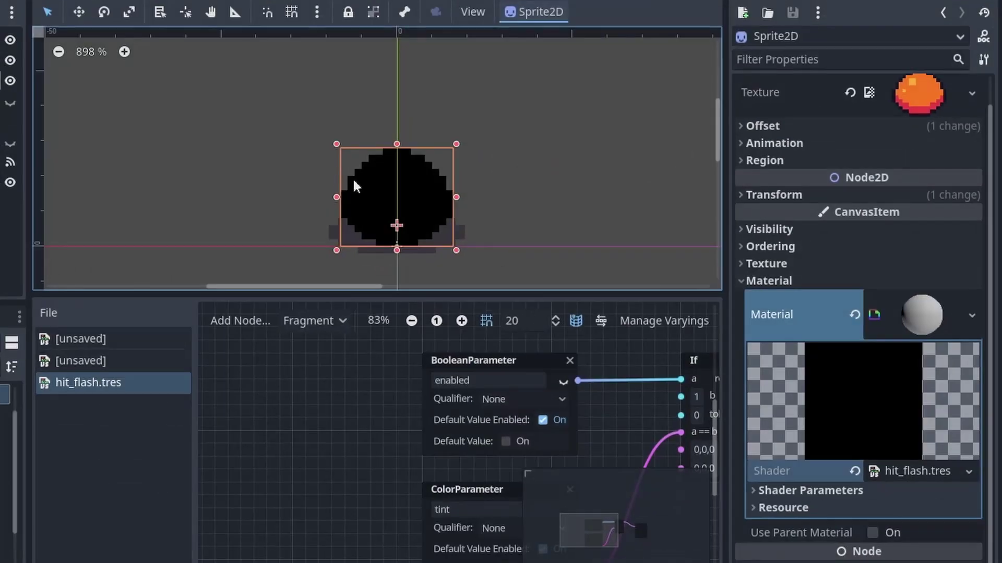
# Toggle the Enabled shader parameter to preview the white flash, leave it off, and open the node list.
pyautogui.click(835, 493)
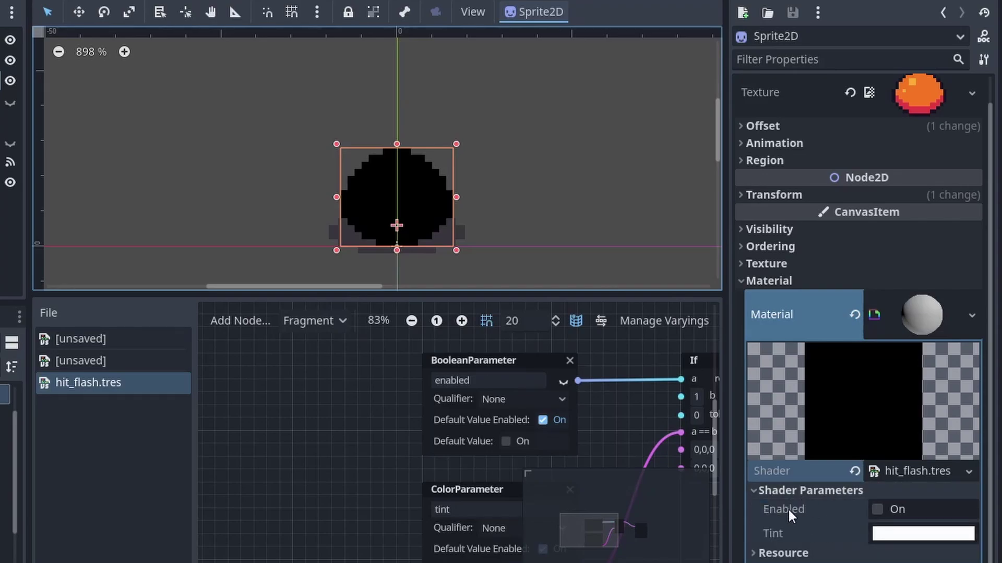
pyautogui.click(881, 512)
pyautogui.click(881, 513)
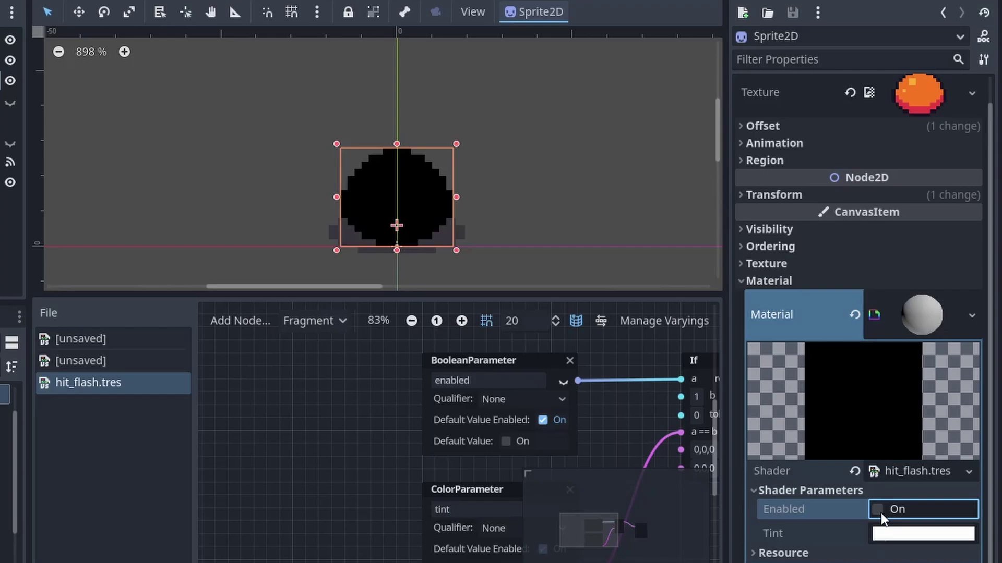
pyautogui.click(880, 512)
pyautogui.click(880, 512)
pyautogui.click(880, 513)
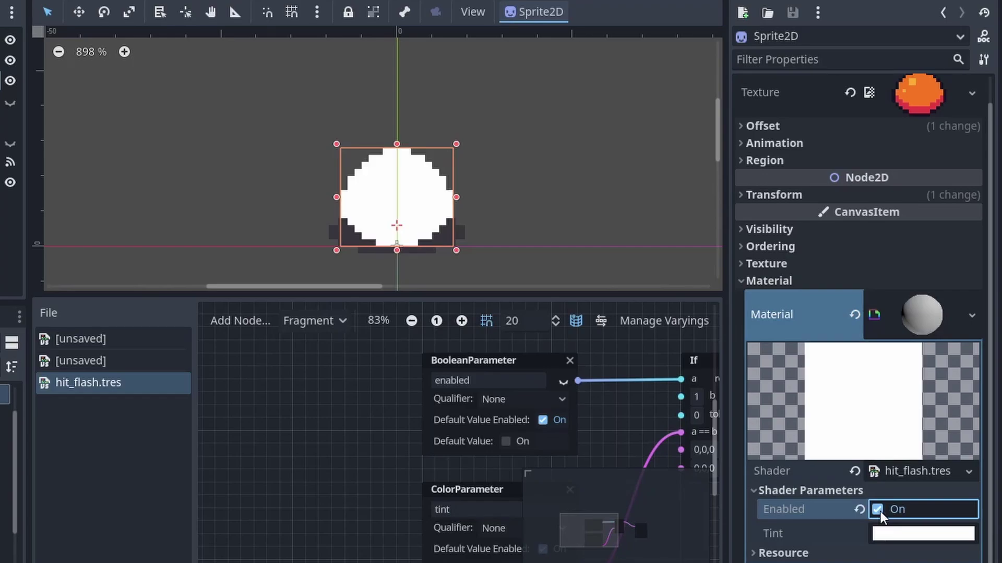
pyautogui.click(881, 511)
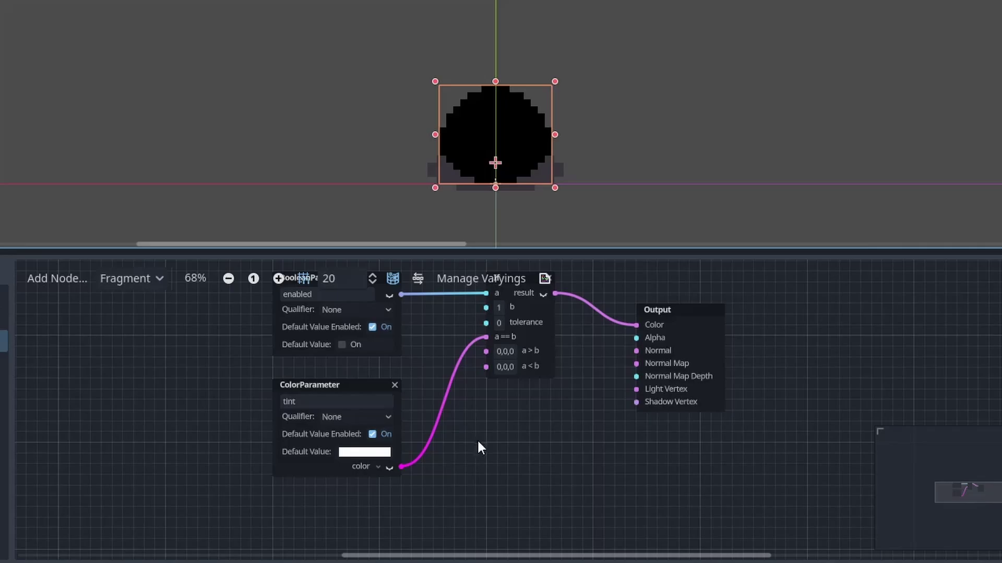
pyautogui.rightClick(477, 439)
# Add an Input color node below tint and connect it to the If's a > b and a < b ports.
pyautogui.write('color')
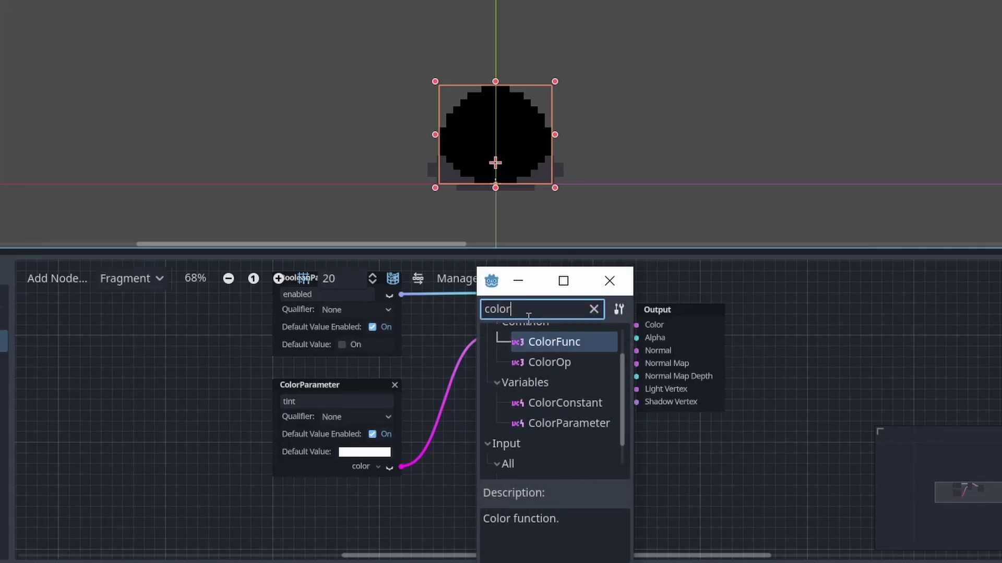
pyautogui.scroll(-1, 521, 410)
pyautogui.click(570, 459)
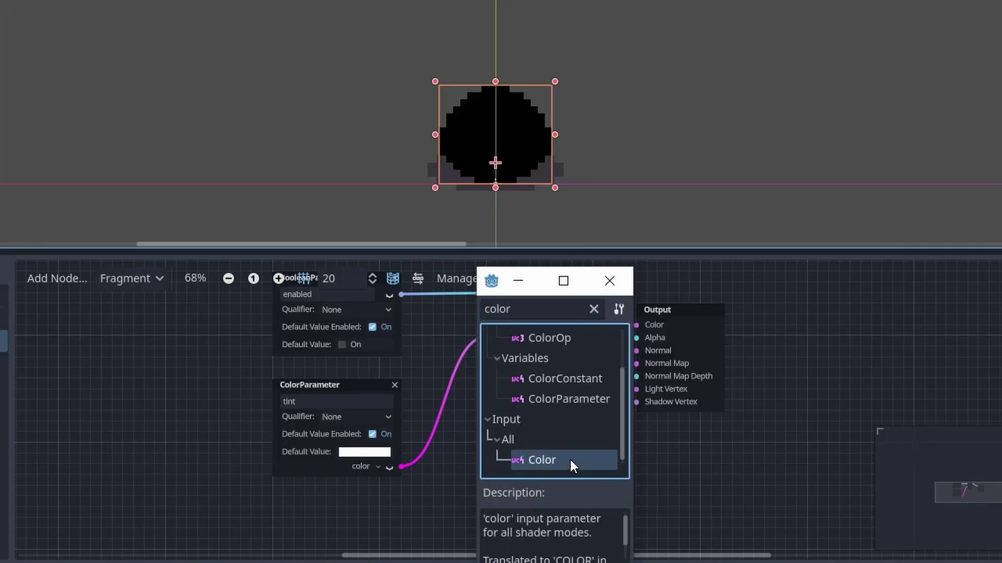
pyautogui.doubleClick(569, 459)
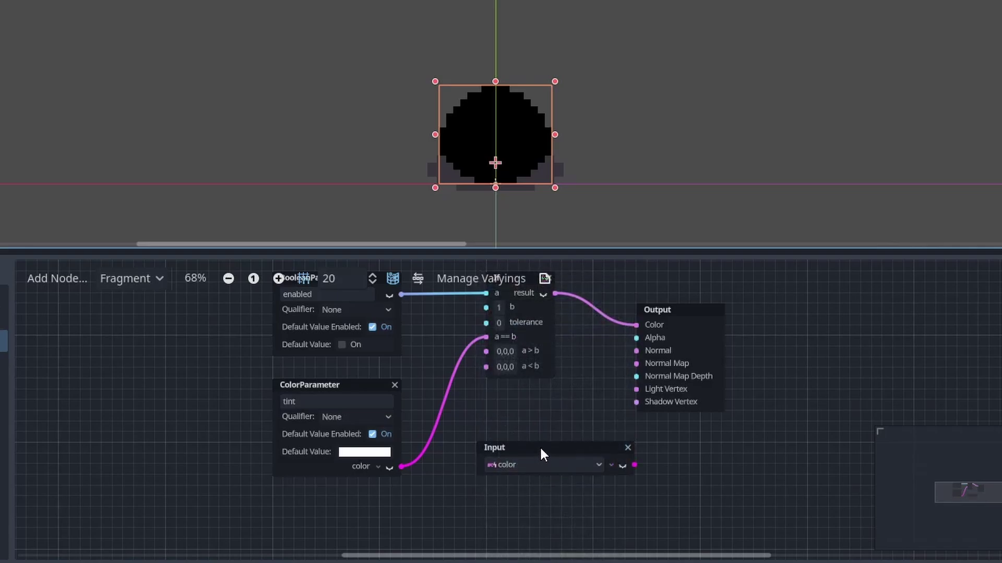
pyautogui.moveTo(540, 448); pyautogui.dragTo(304, 502)
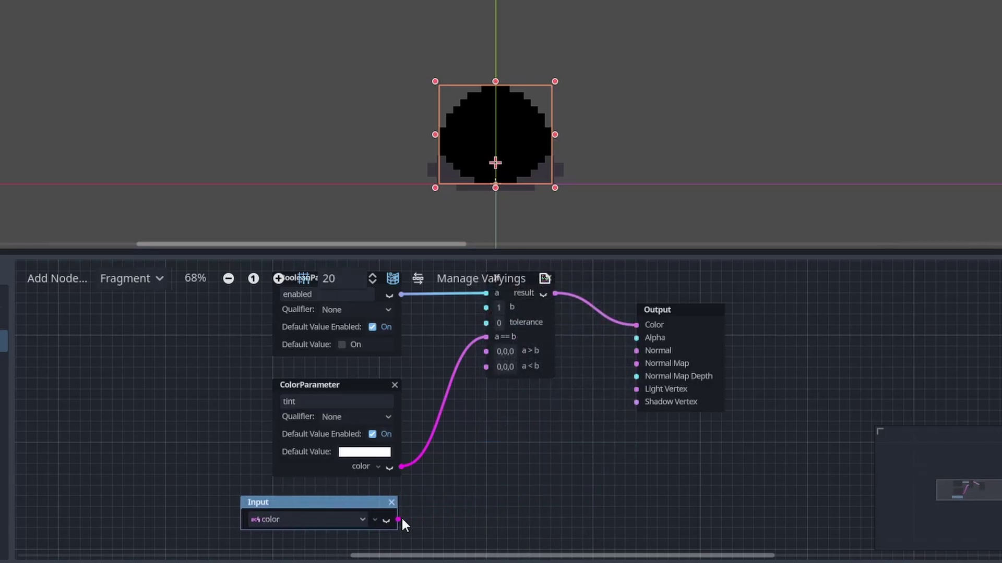
pyautogui.moveTo(399, 519); pyautogui.dragTo(480, 355)
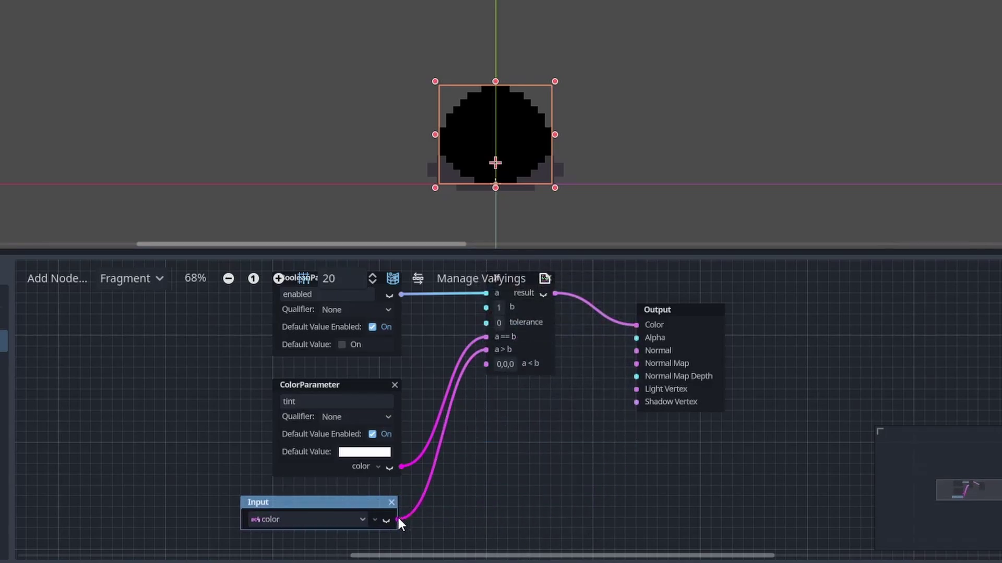
pyautogui.moveTo(399, 519); pyautogui.dragTo(488, 364)
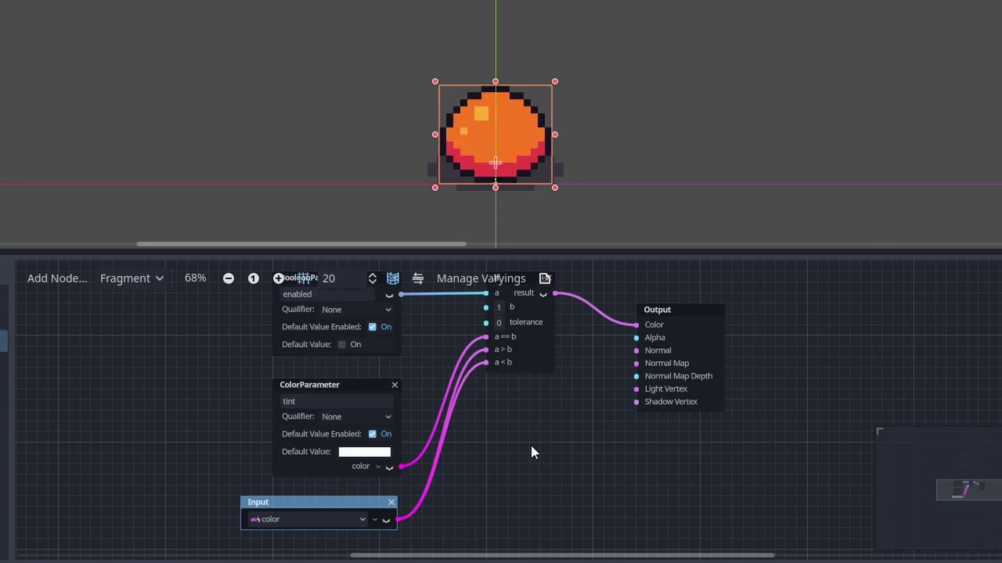
pyautogui.moveTo(567, 357); pyautogui.dragTo(572, 416, button='middle')
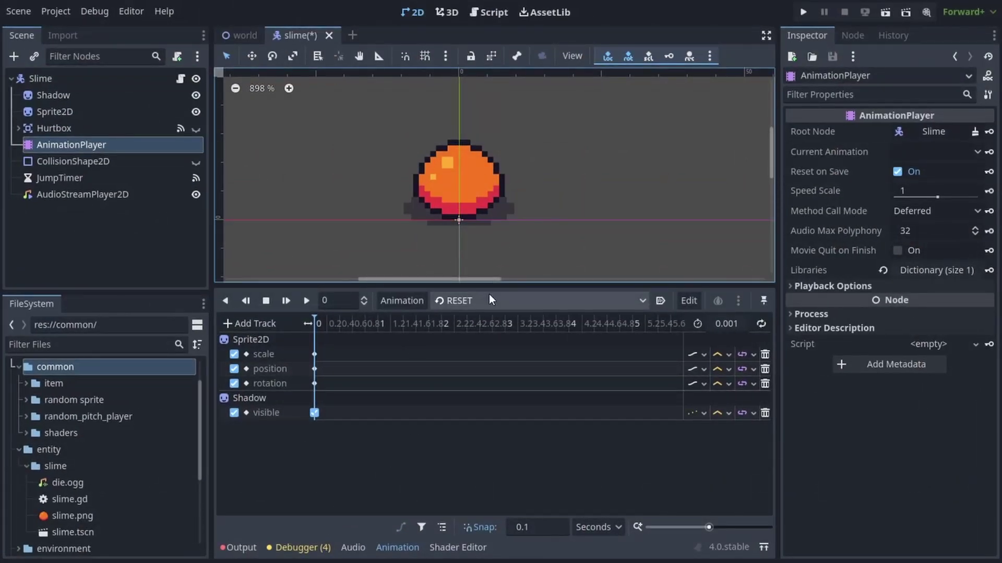
# Play the slime's die and idle animations, then load the jump animation in the editor.
pyautogui.click(489, 297)
pyautogui.click(488, 336)
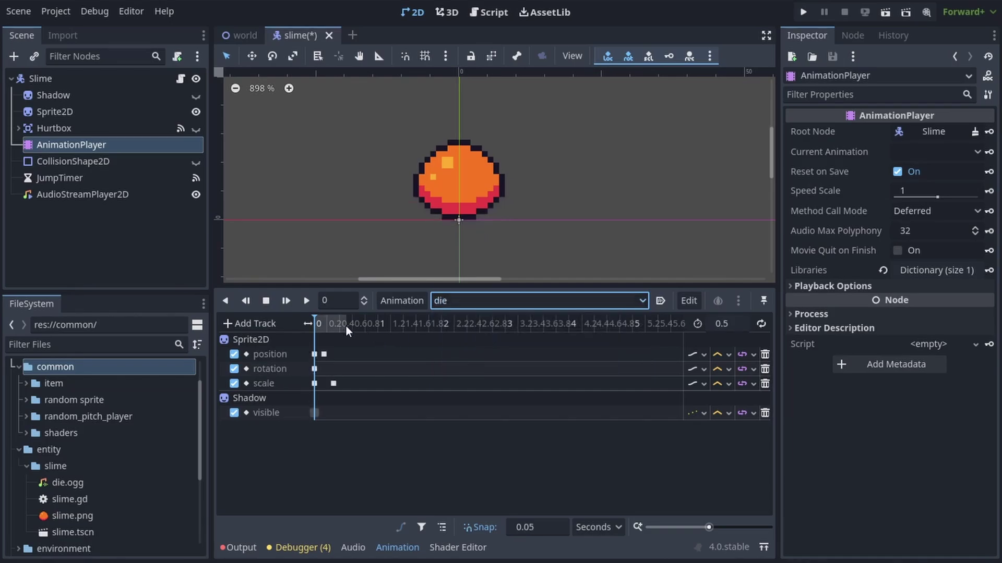
pyautogui.click(305, 301)
pyautogui.click(471, 298)
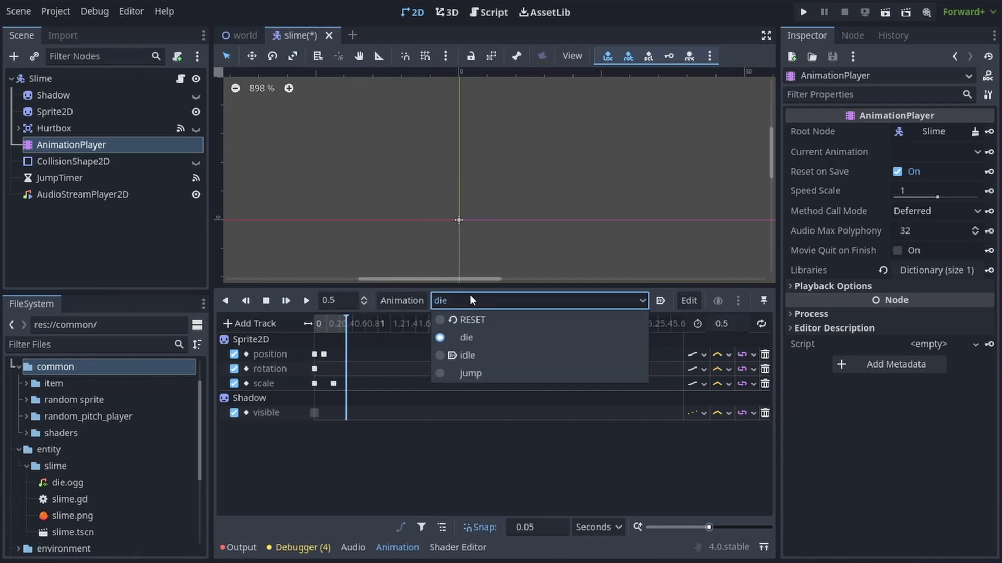
pyautogui.click(477, 353)
pyautogui.click(307, 301)
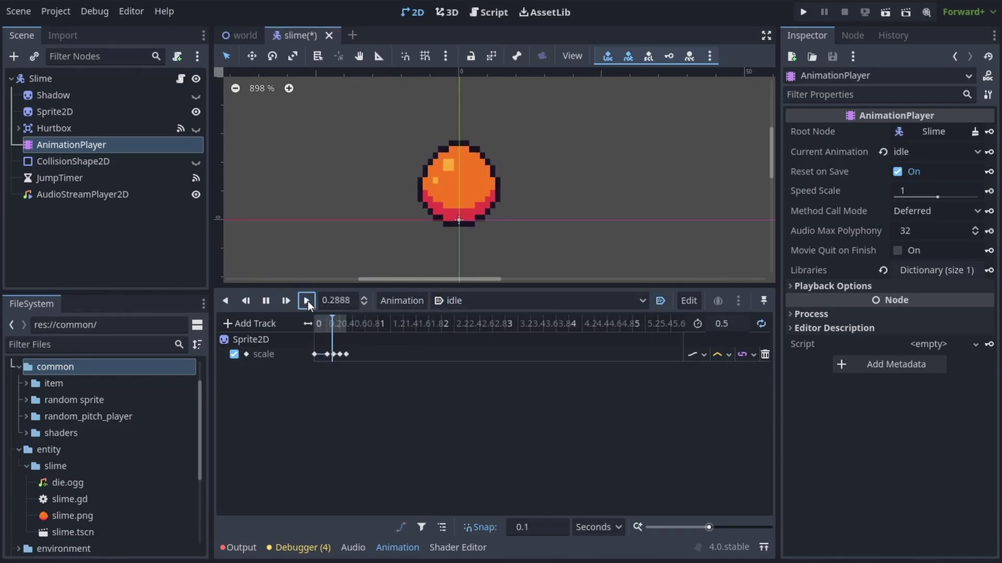
pyautogui.click(508, 303)
pyautogui.click(485, 372)
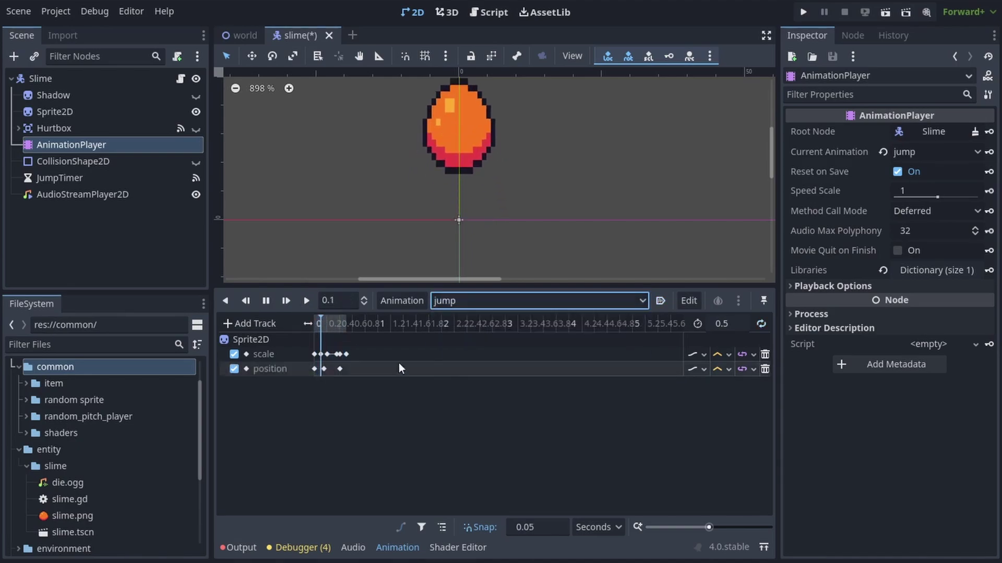
pyautogui.hscroll(-3, 532, 222)
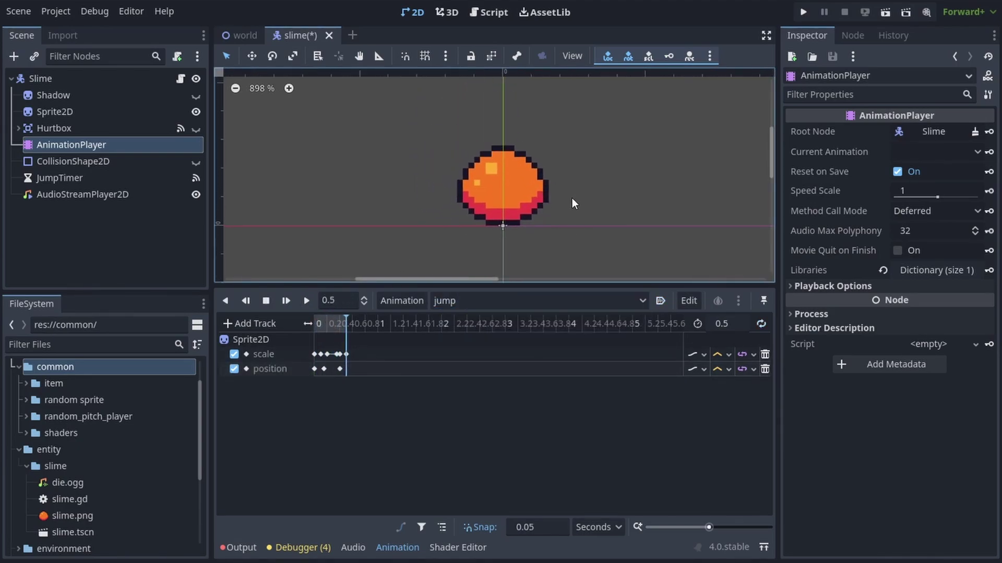
pyautogui.hscroll(2, 575, 204)
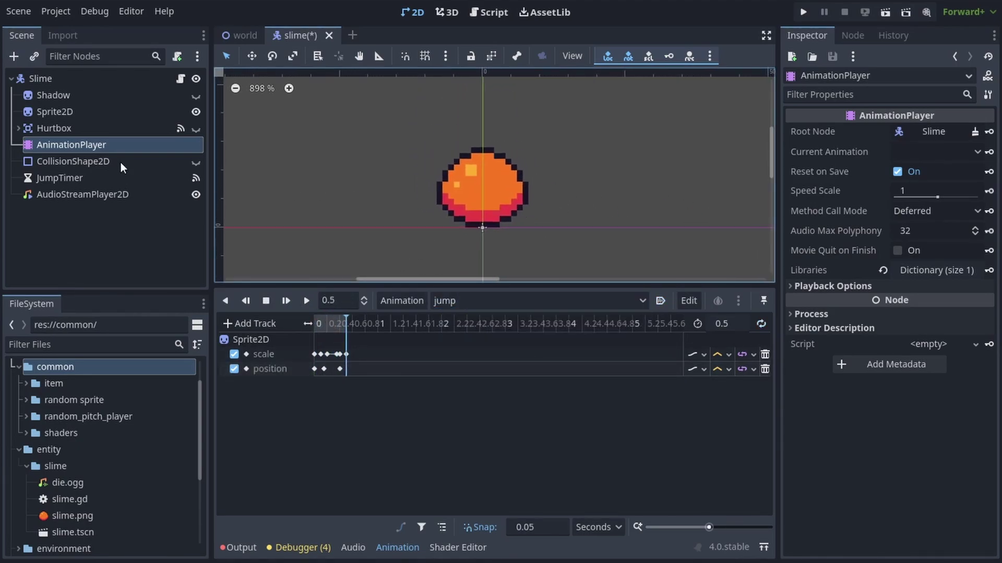
# Add an AnimationPlayer child to Slime and rename it HitFlashAnimationPlayer.
pyautogui.click(98, 77)
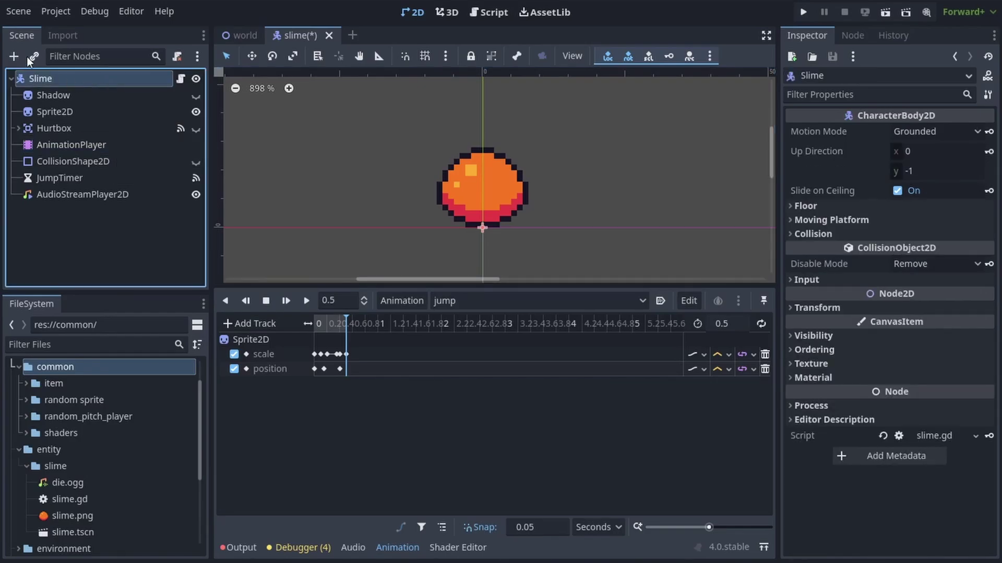
pyautogui.click(14, 56)
pyautogui.write('anima')
pyautogui.click(449, 383)
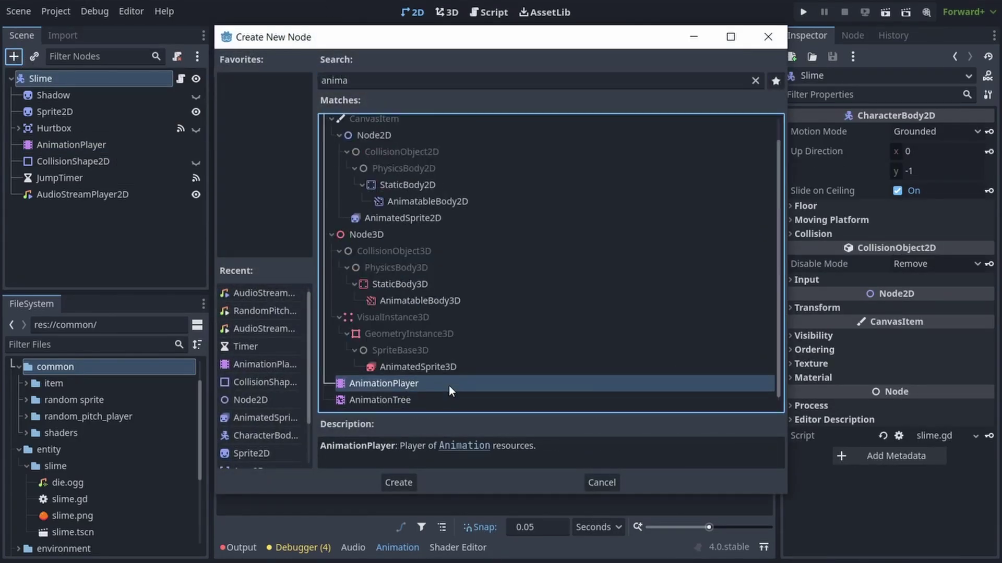
pyautogui.press('Return')
pyautogui.doubleClick(140, 211)
pyautogui.write('HitFlashAnimation')
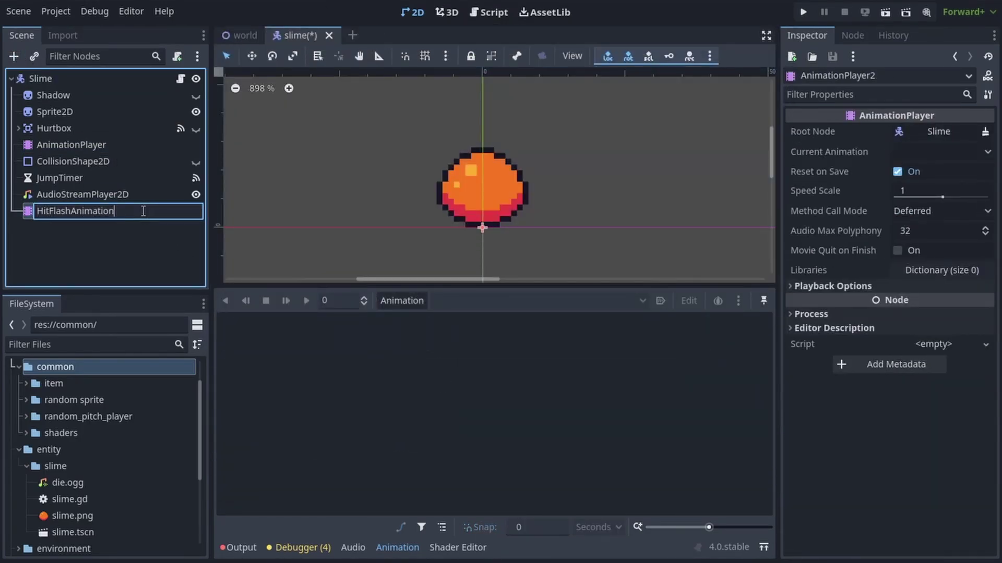
pyautogui.write('Player')
pyautogui.press('Return')
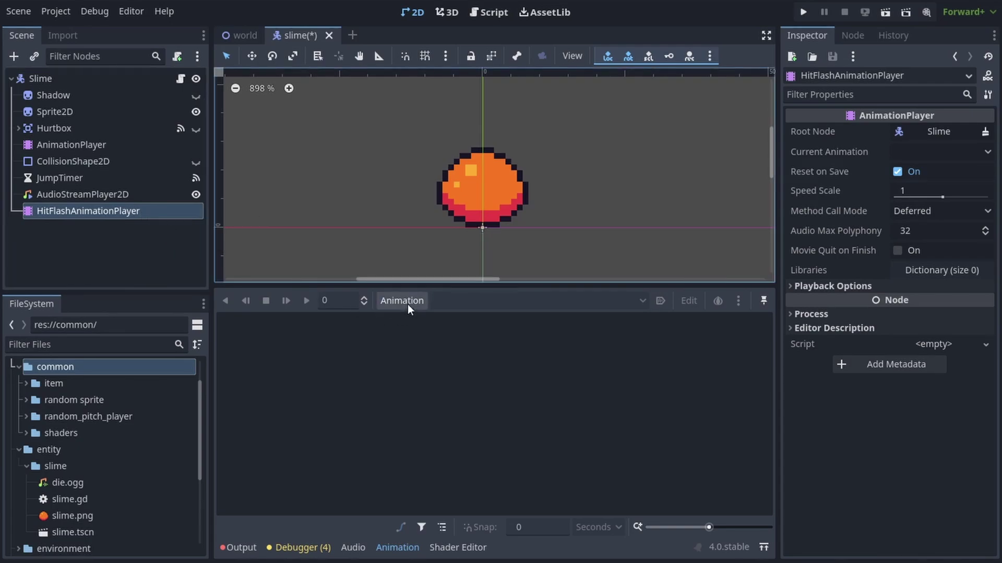
# Create a new animation named hit_flash with a length of 0.2 seconds.
pyautogui.click(408, 305)
pyautogui.click(411, 319)
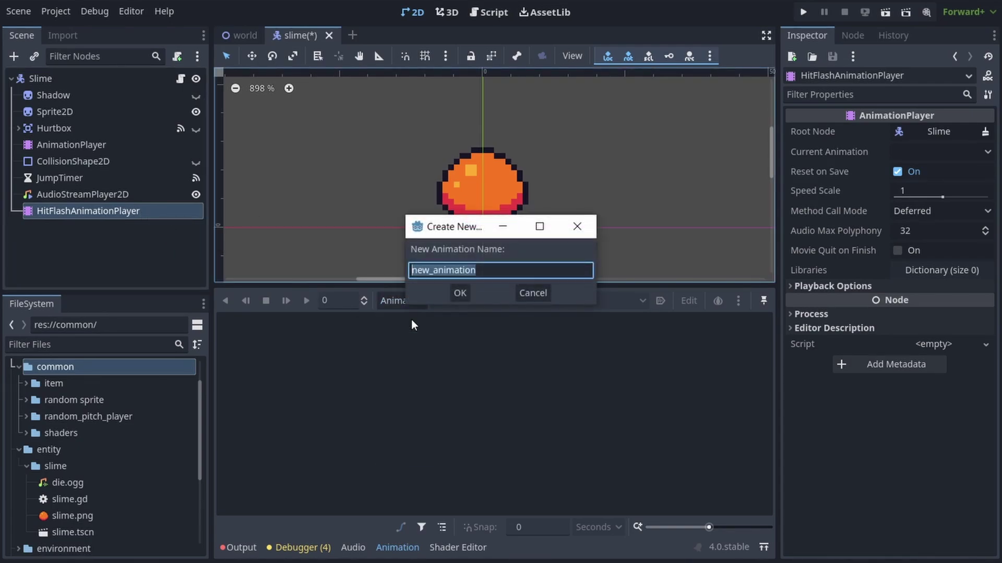
pyautogui.write('hit_flash')
pyautogui.press('Return')
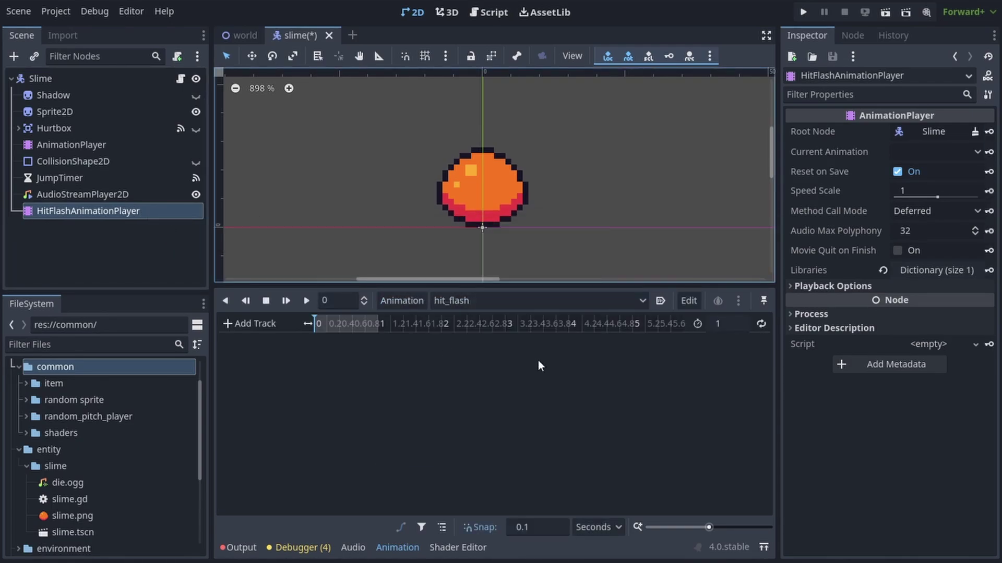
pyautogui.click(739, 322)
pyautogui.write('0.2')
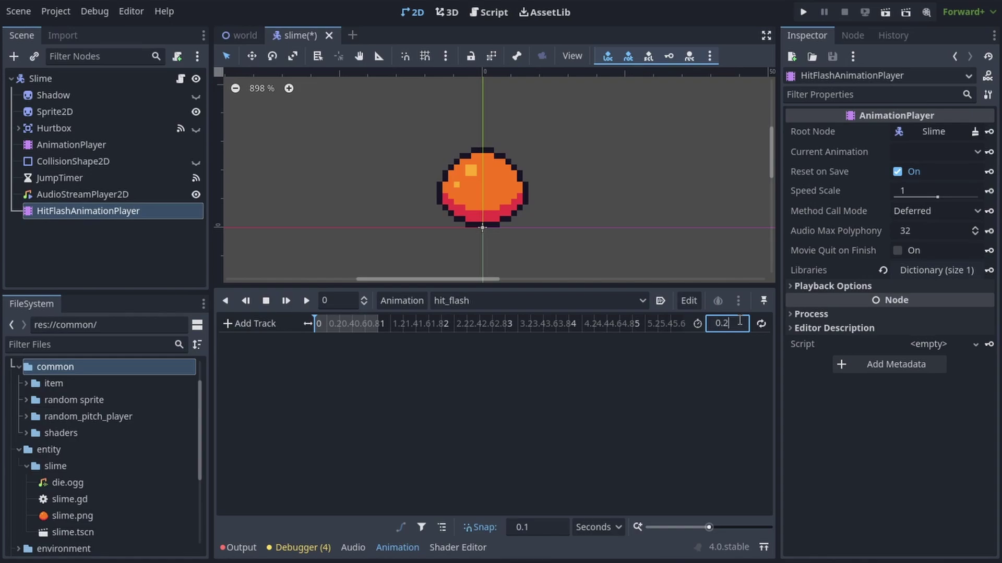
pyautogui.press('Return')
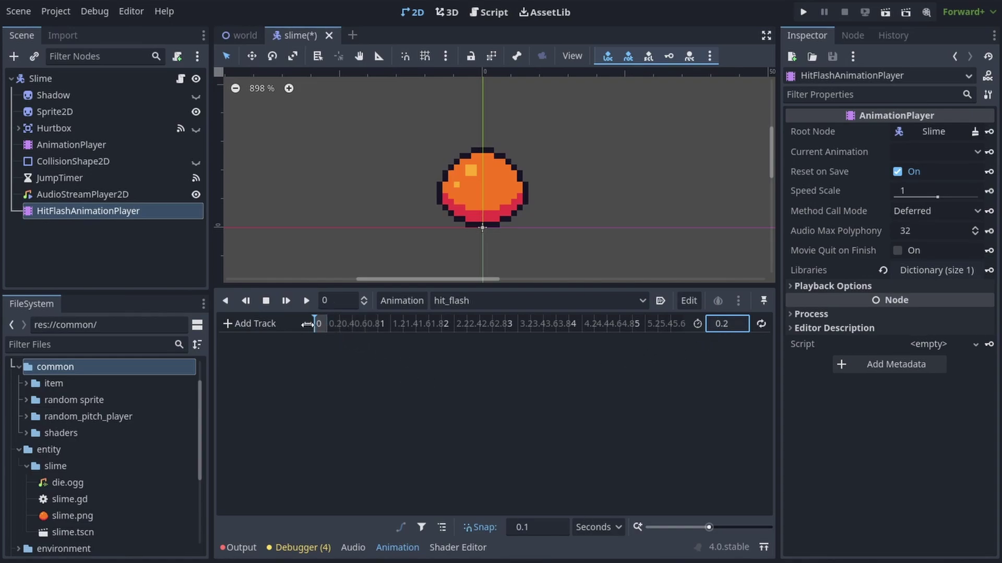
# Key the Sprite2D shader's Enabled parameter on at 0 s and off at 0.2 s, then scrub to preview.
pyautogui.click(120, 110)
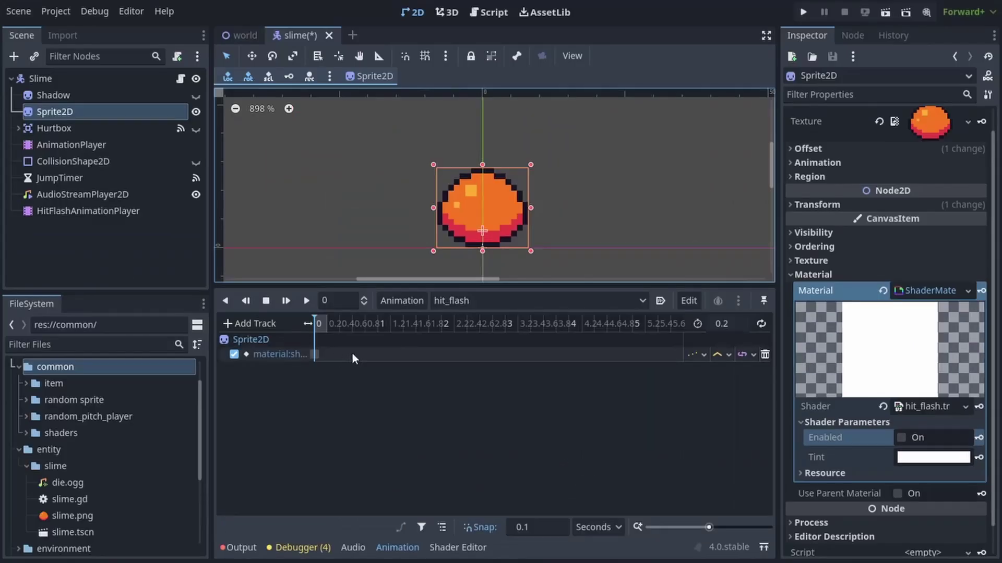
pyautogui.click(315, 327)
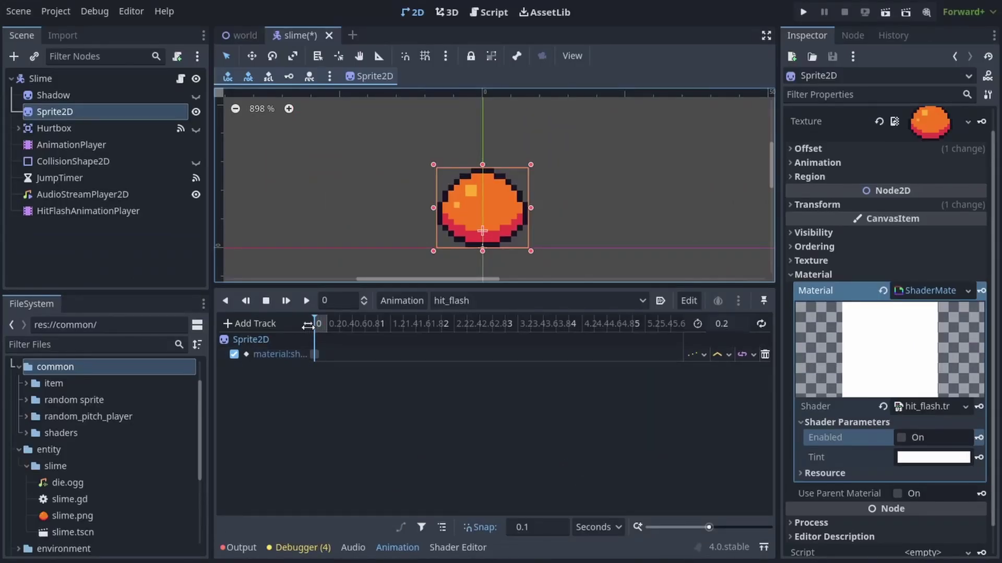
pyautogui.click(315, 355)
pyautogui.click(897, 148)
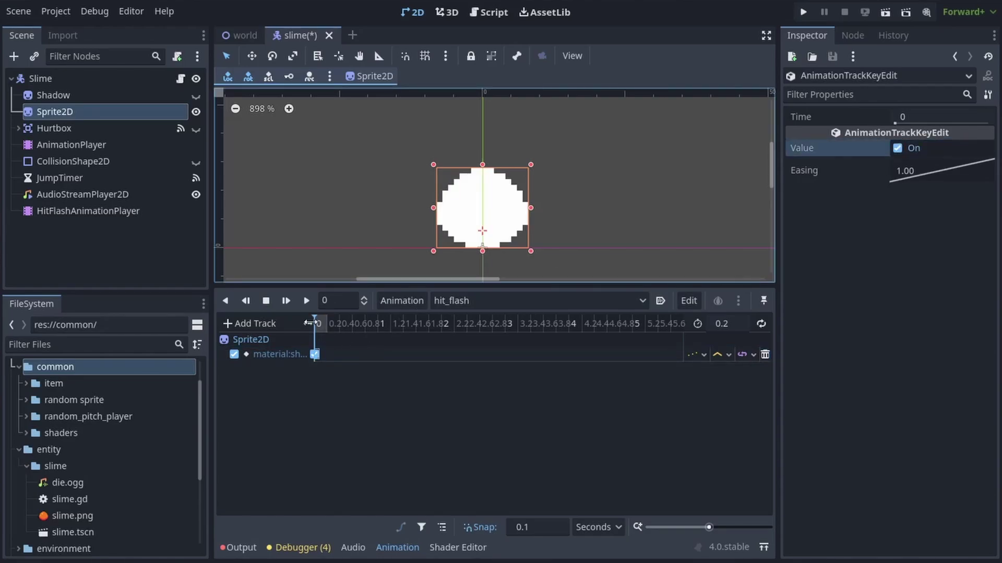
pyautogui.click(104, 112)
pyautogui.click(901, 438)
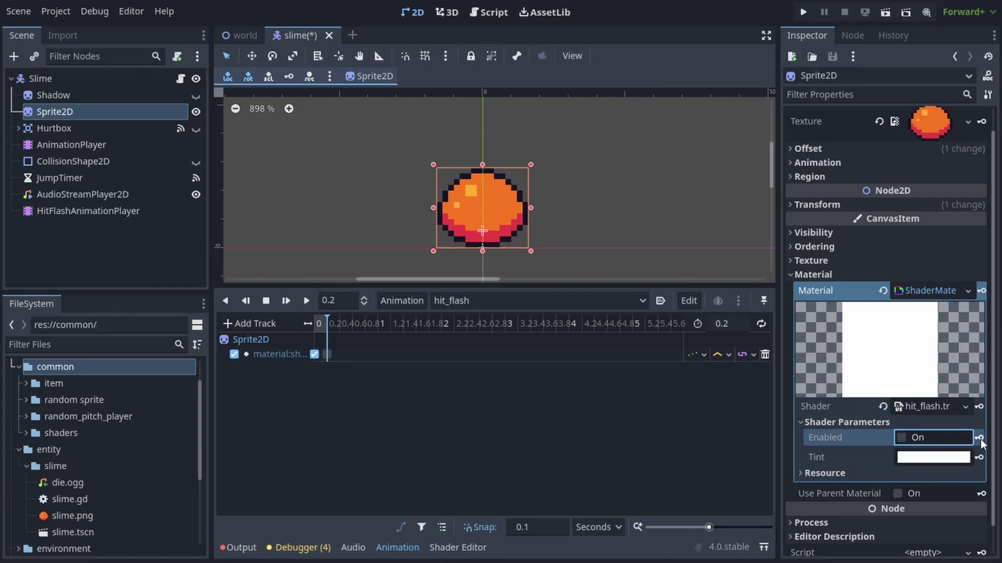
pyautogui.moveTo(324, 325); pyautogui.dragTo(296, 315)
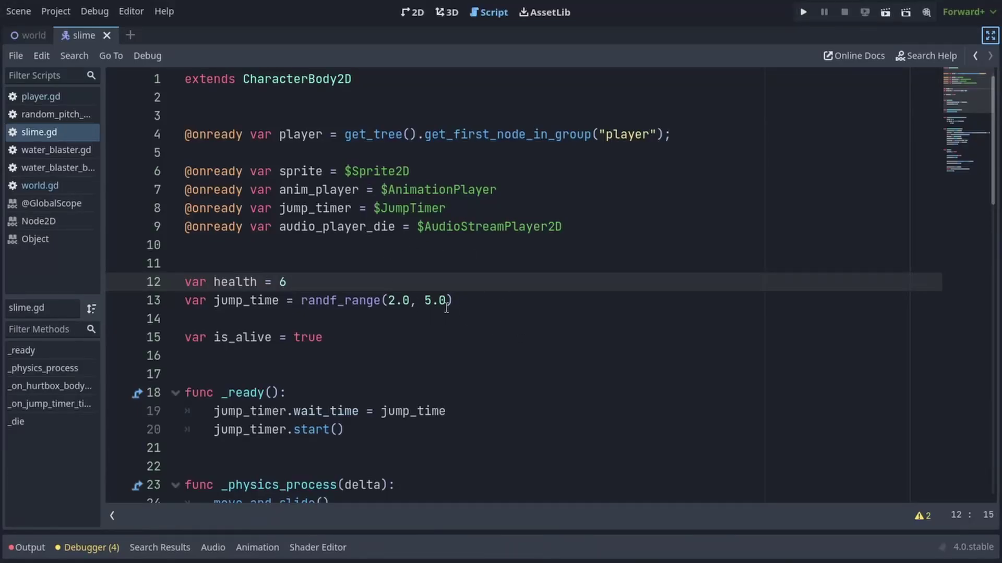
# Review the _on_hurtbox_body_entered handler and its _die() call in slime.gd.
pyautogui.scroll(-2, 447, 307)
pyautogui.moveTo(323, 226); pyautogui.dragTo(152, 170)
pyautogui.click(363, 231)
pyautogui.scroll(-5, 362, 231)
pyautogui.click(307, 228)
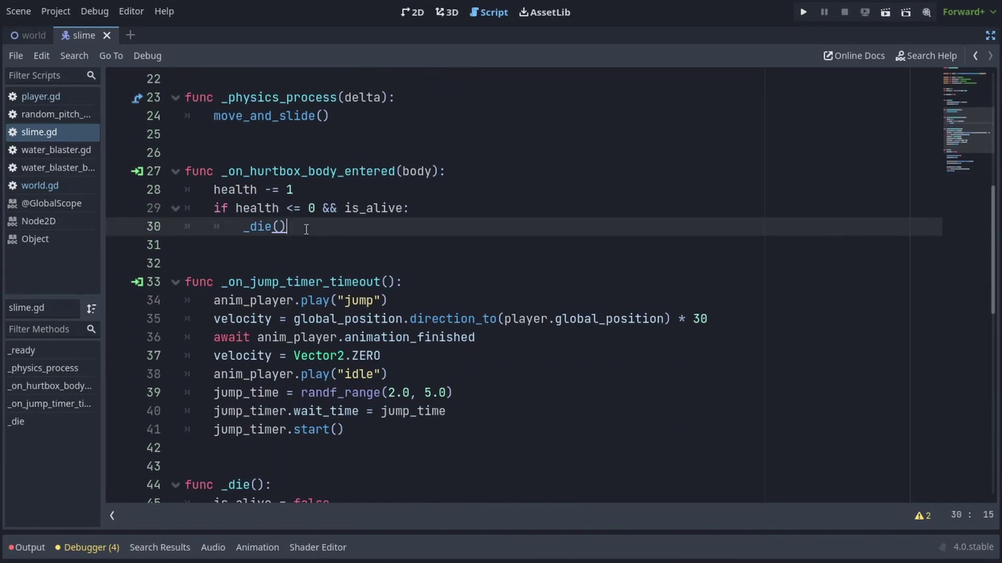
pyautogui.moveTo(306, 228); pyautogui.dragTo(139, 162)
pyautogui.click(320, 236)
pyautogui.moveTo(320, 235); pyautogui.dragTo(139, 177)
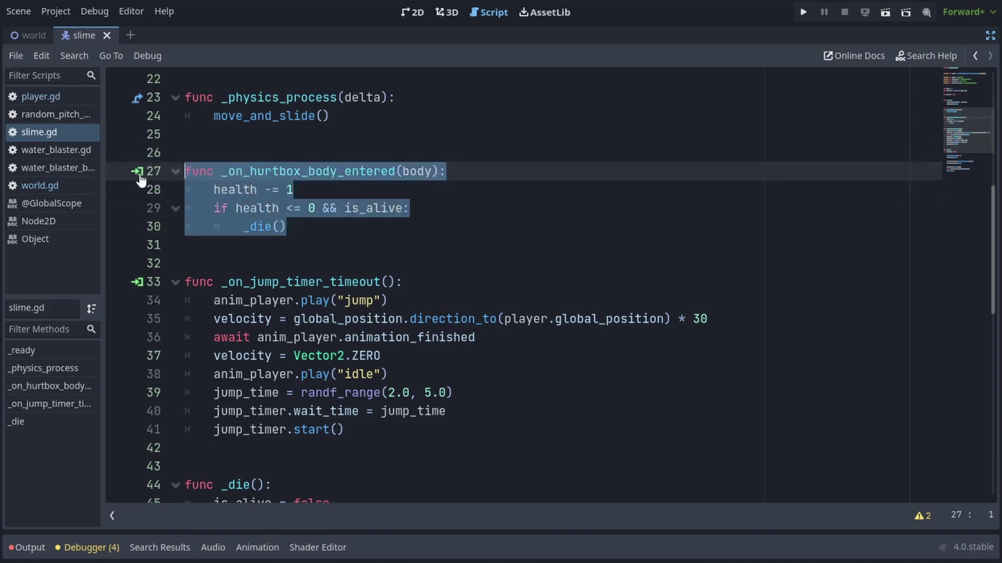
pyautogui.click(322, 232)
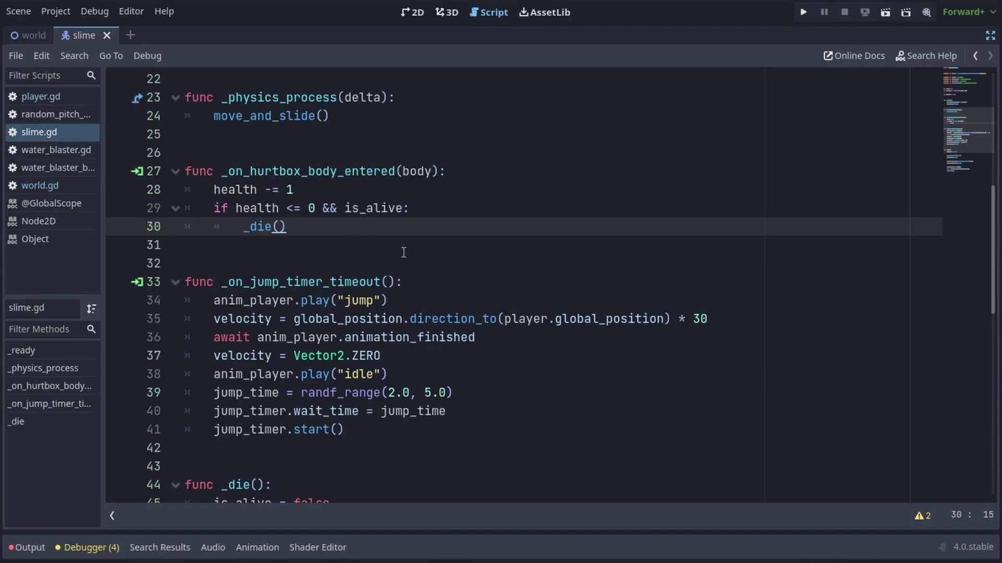
pyautogui.scroll(7, 403, 253)
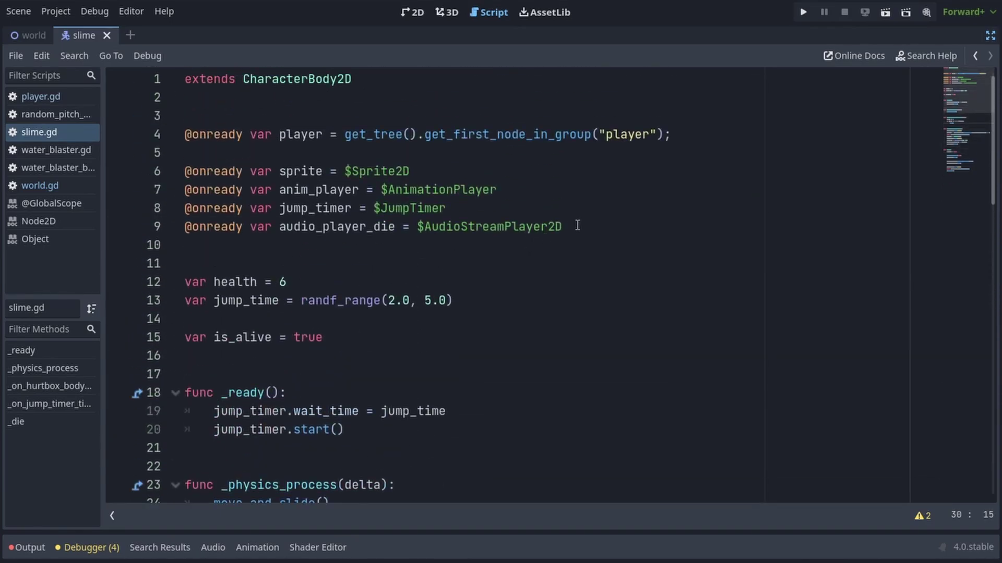
pyautogui.click(578, 226)
pyautogui.press('Return')
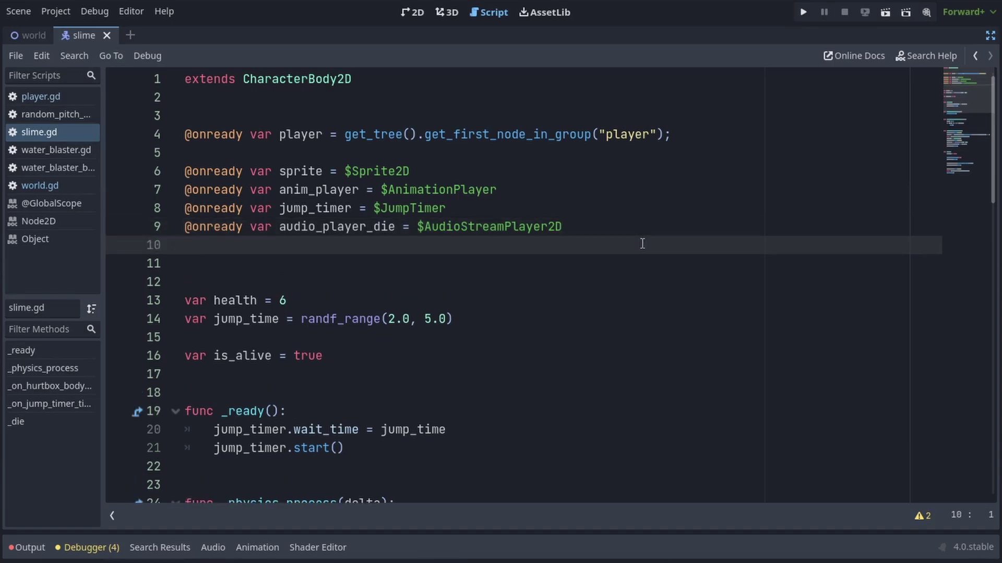
pyautogui.write('@onready var')
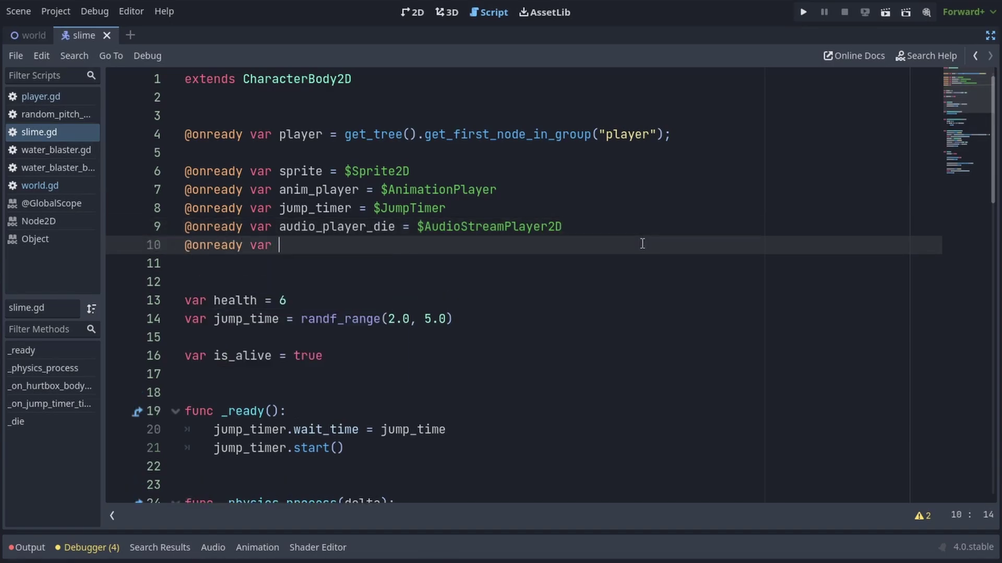
pyautogui.write(' hit_flash_anim_player = $Hit')
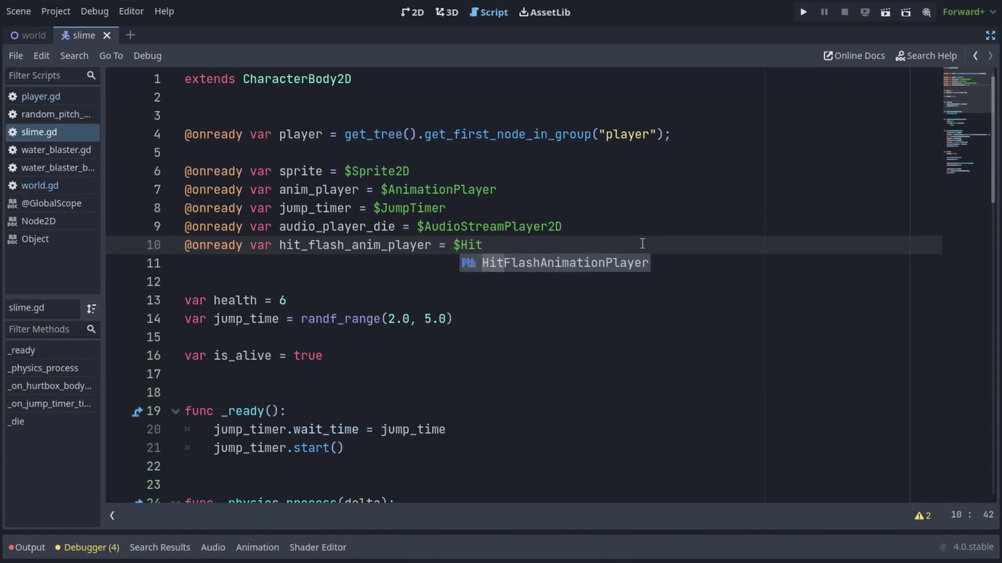
pyautogui.press('Return')
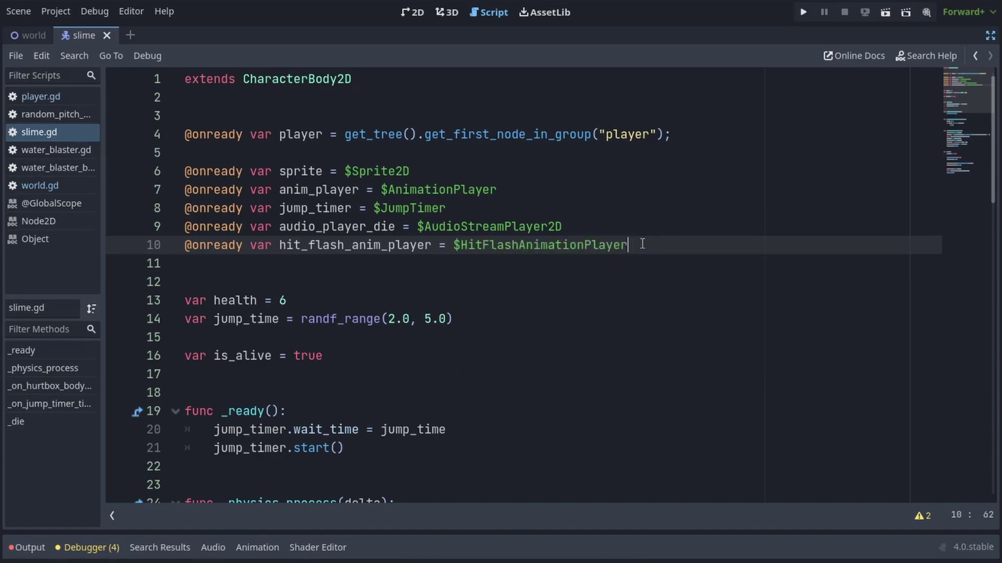
# Call hit_flash_anim_player.play("hit_flash") in the hurtbox handler and run the game with F5.
pyautogui.scroll(-7, 460, 279)
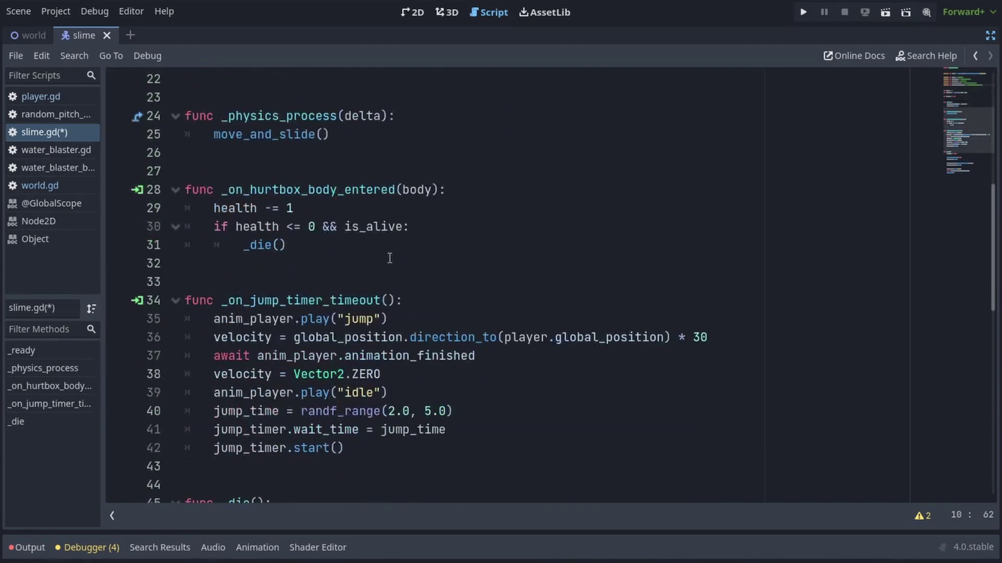
pyautogui.click(384, 251)
pyautogui.press('Return')
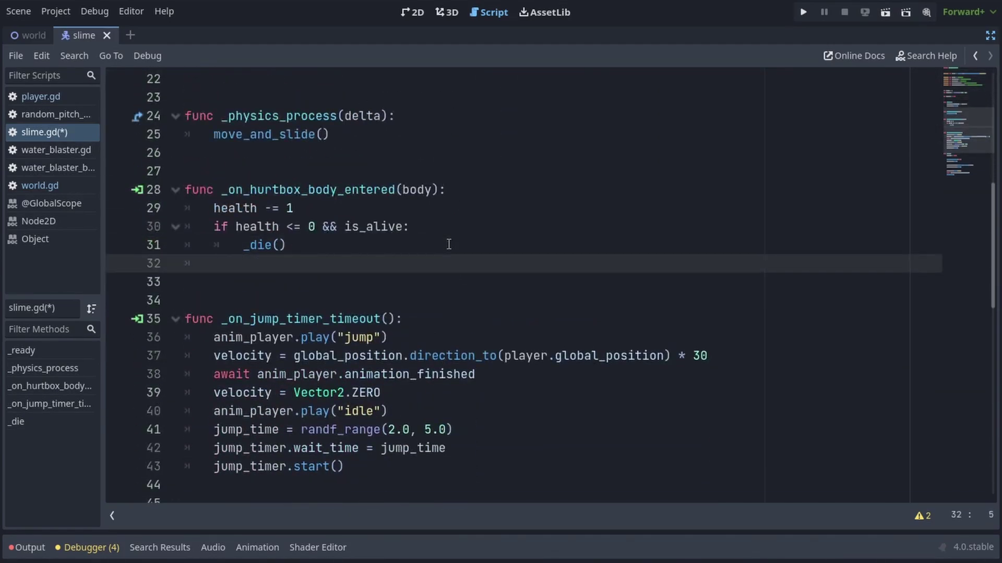
pyautogui.write('hit_flash_anim_play')
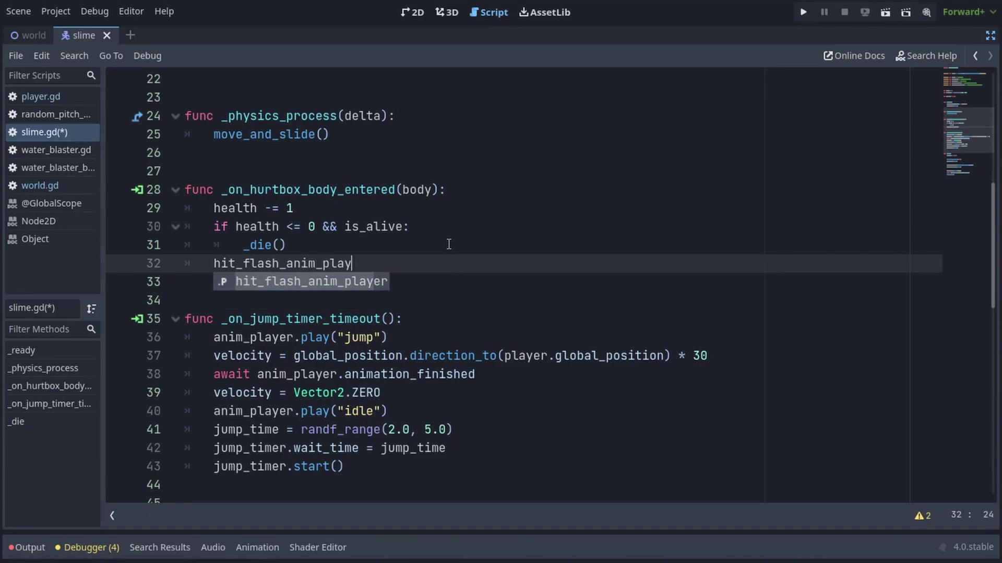
pyautogui.write('er.play(')
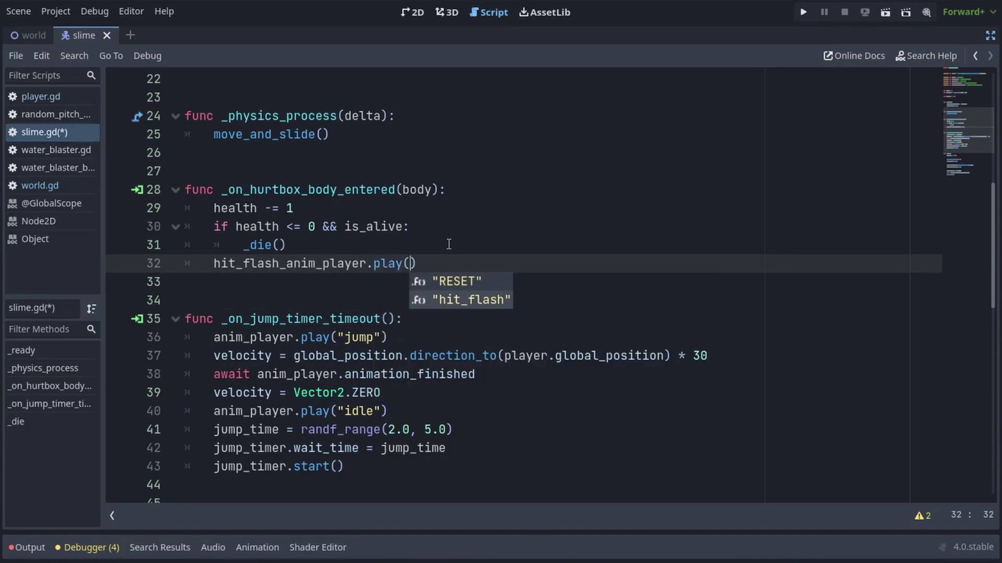
pyautogui.press('Down')
pyautogui.press('Return')
pyautogui.click(449, 247)
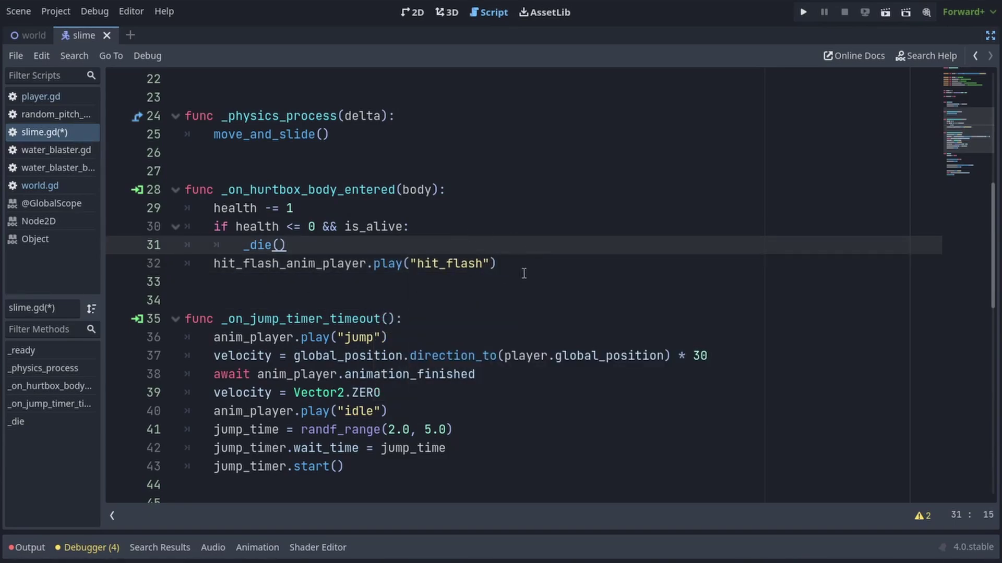
pyautogui.press('F5')
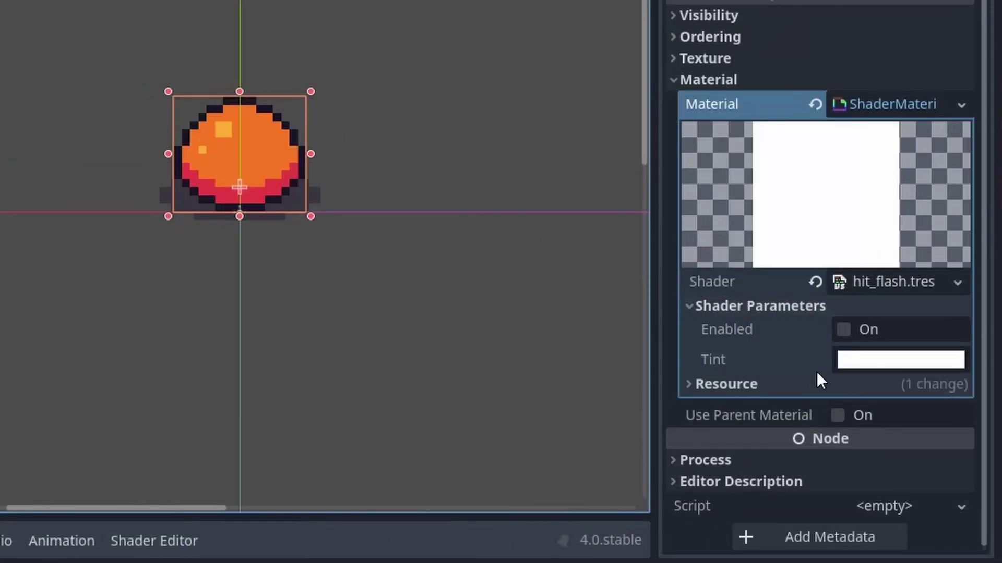
# Turn on Local to Scene for the slime's hit_flash shader material, then shoot the top-left slime until it dies.
pyautogui.click(852, 391)
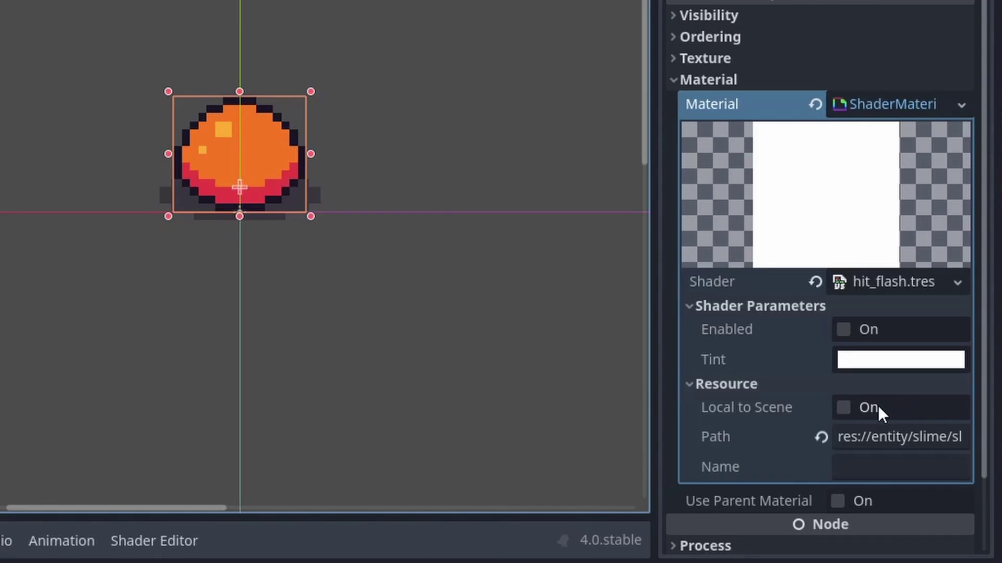
pyautogui.click(842, 407)
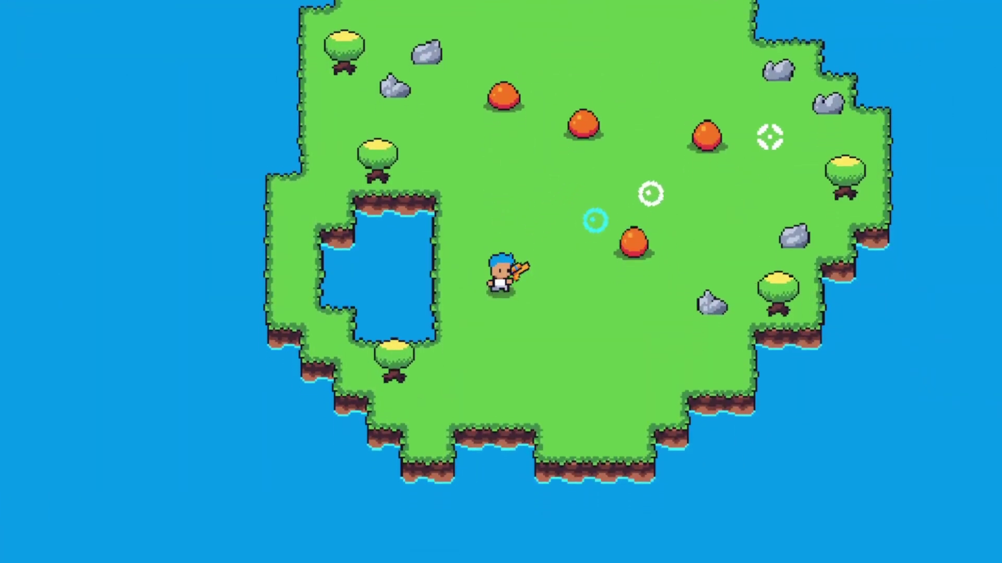
pyautogui.click(651, 93)
pyautogui.click(521, 72)
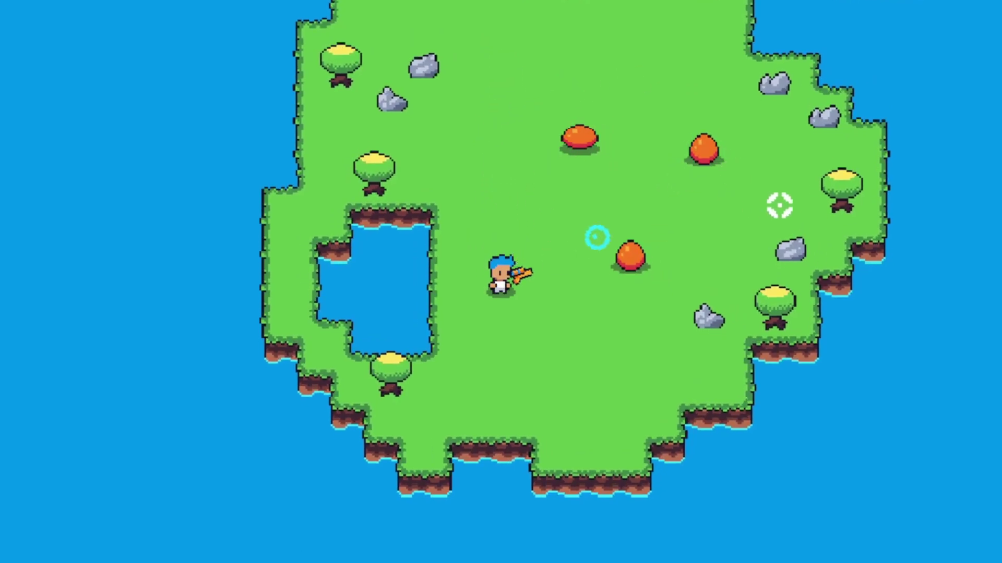